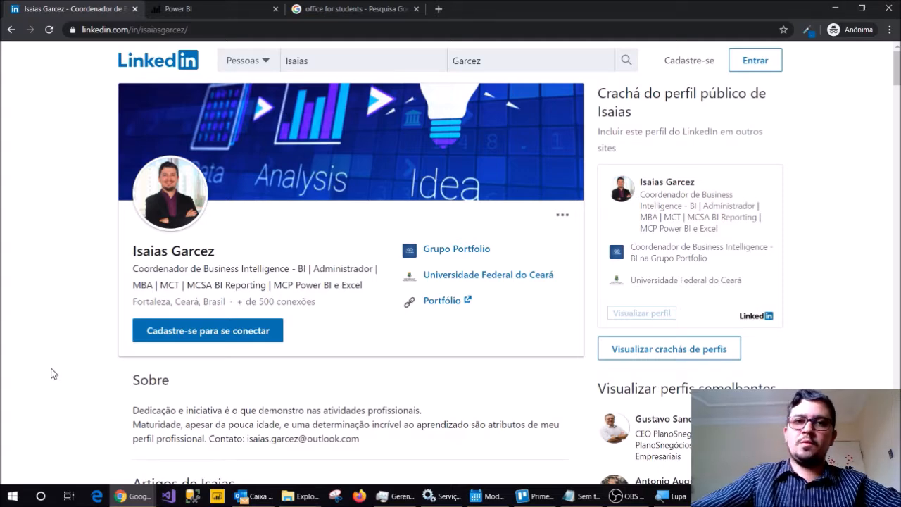
# Open Power BI Desktop from the desktop, finish the pending installation wizard and dismiss the start screen.
pyautogui.press('super+d')
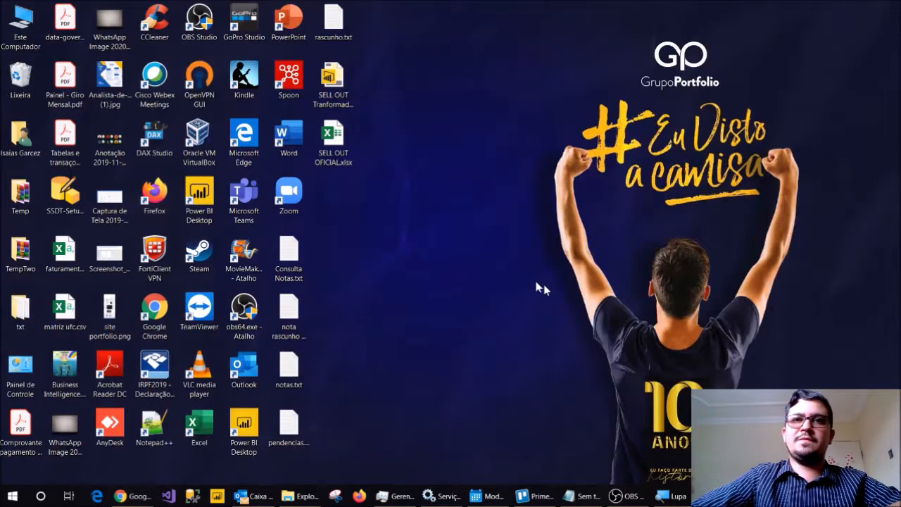
pyautogui.click(218, 497)
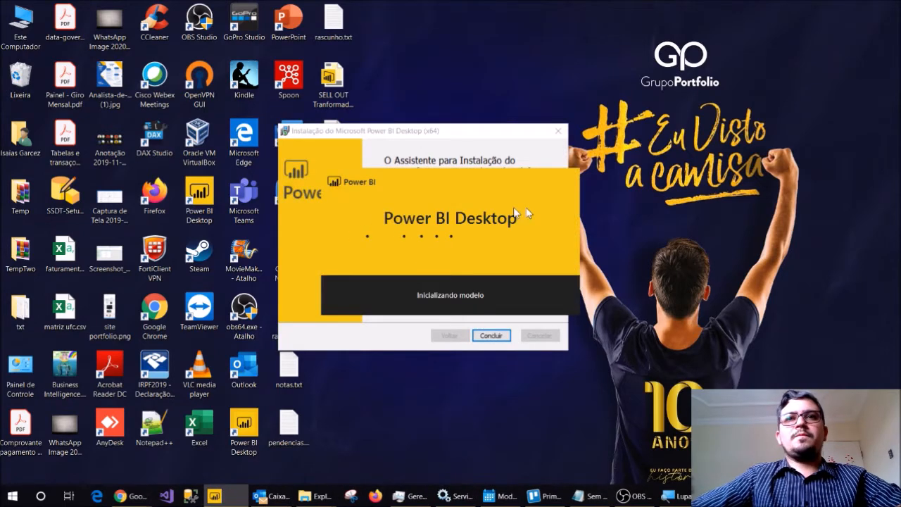
pyautogui.click(492, 336)
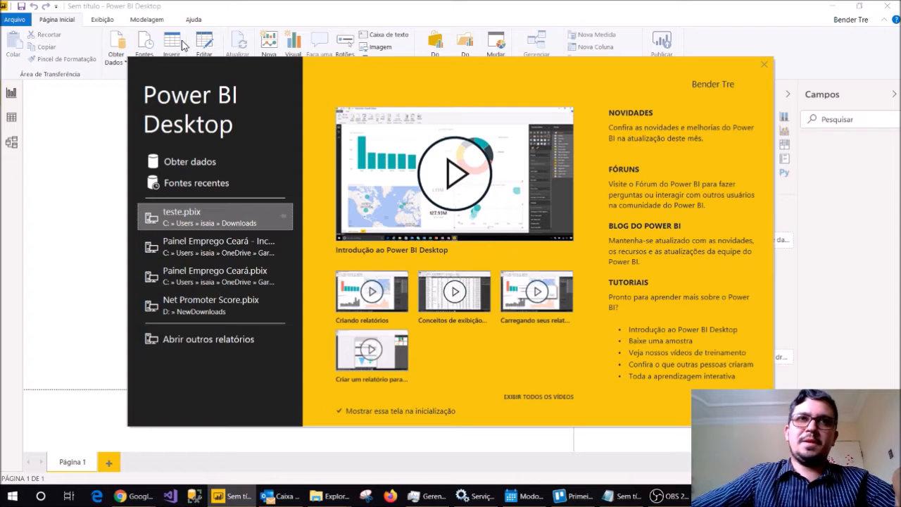
pyautogui.click(765, 65)
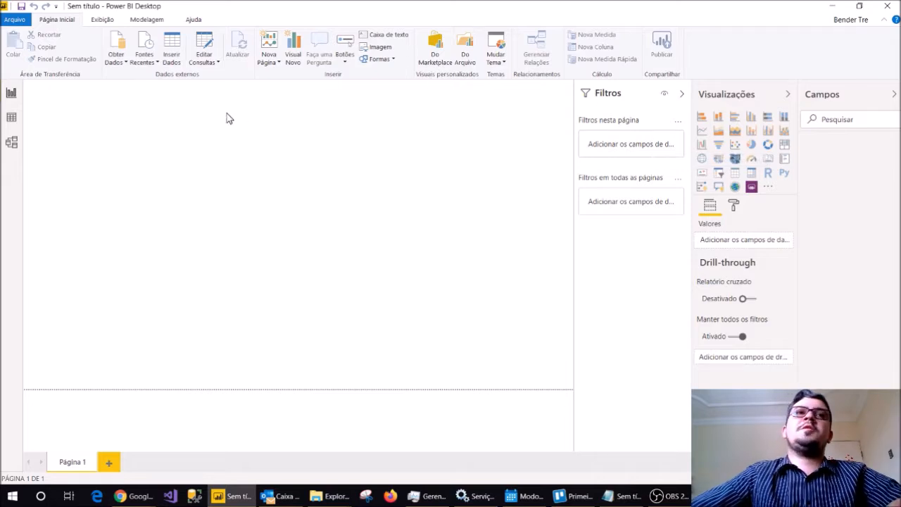
# Get data from the Excel workbook Avaliação de Satisfação(1-727).xlsx in the Downloads folder.
pyautogui.click(117, 63)
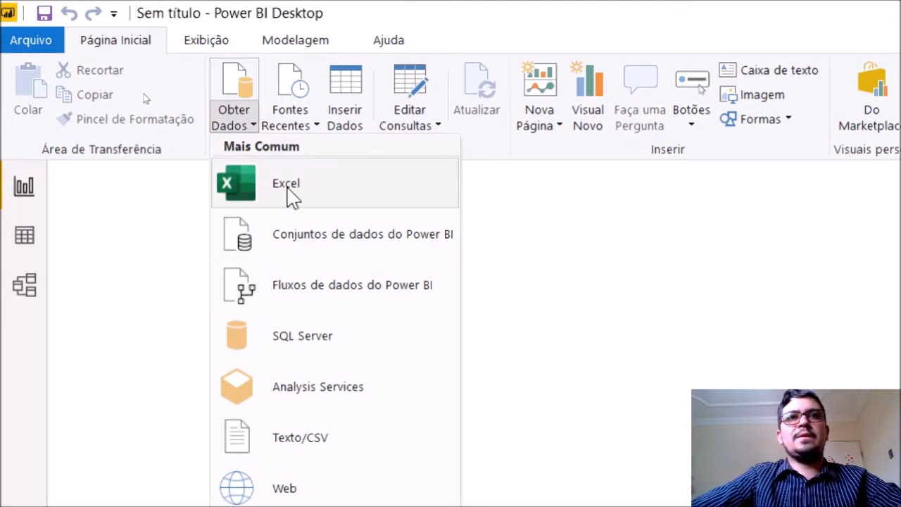
pyautogui.click(289, 196)
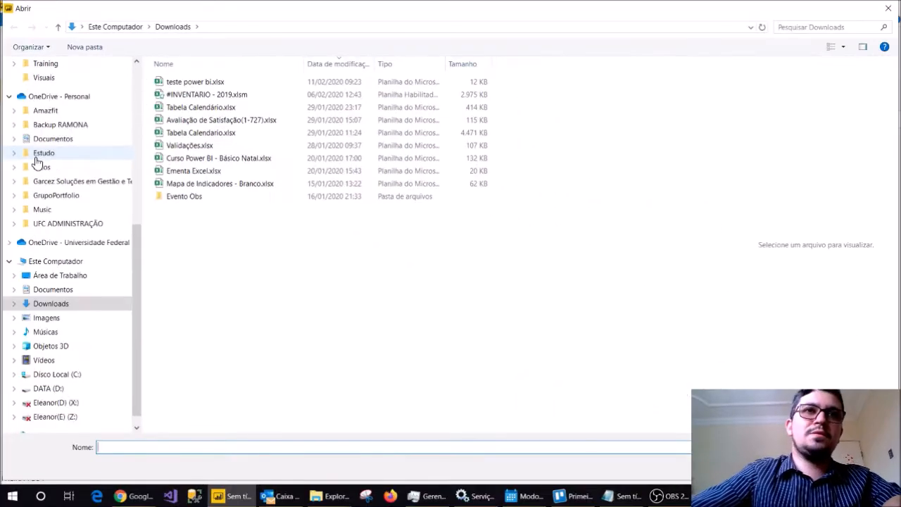
pyautogui.click(222, 119)
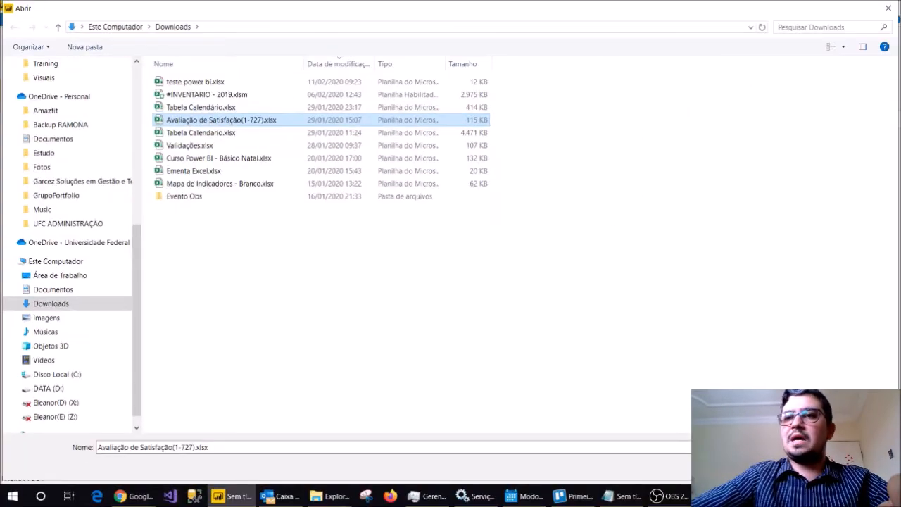
pyautogui.click(796, 466)
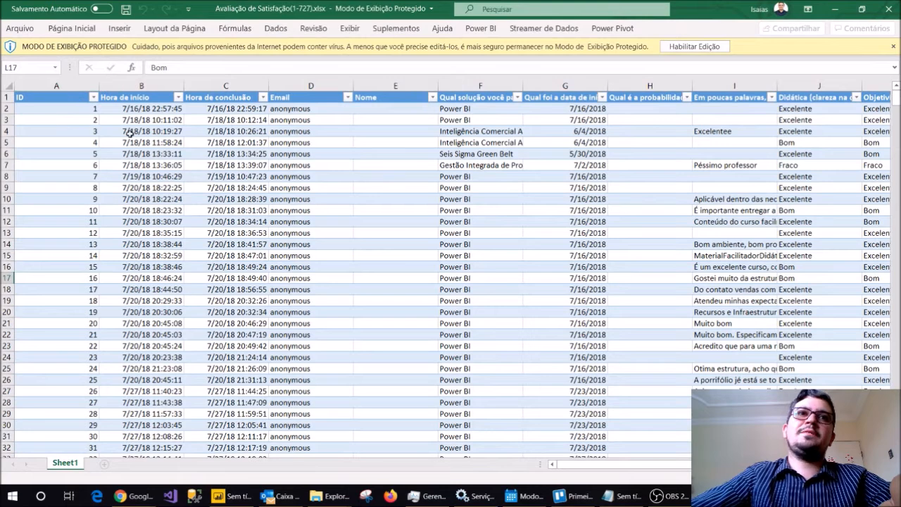
# Switch to the Avaliação de Satisfação(1-727).xlsx workbook in Excel and examine its survey records down to the last row.
pyautogui.click(131, 131)
pyautogui.click(73, 111)
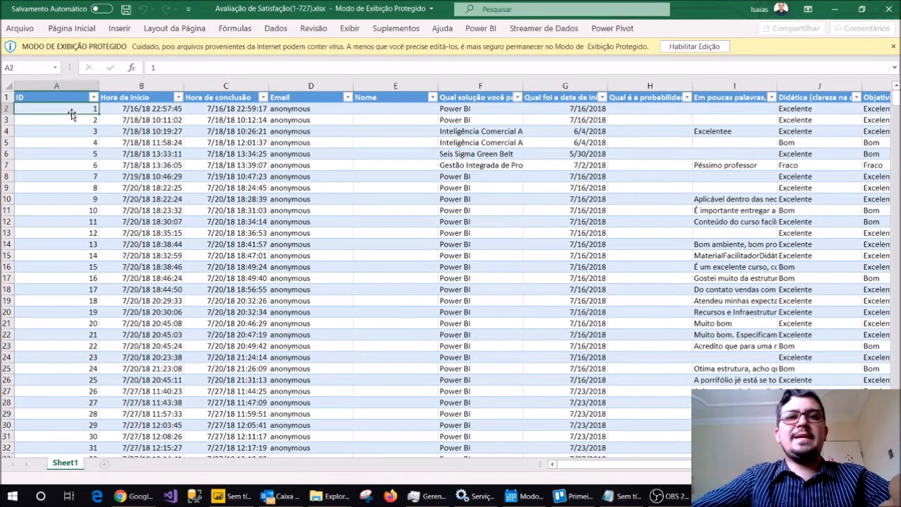
pyautogui.click(70, 267)
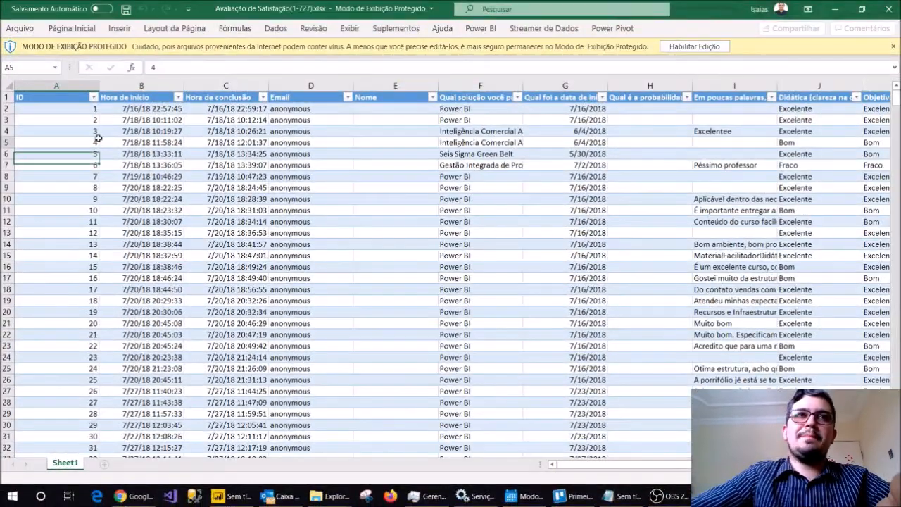
pyautogui.click(548, 190)
pyautogui.click(201, 197)
pyautogui.scroll(-7, 44, 237)
pyautogui.scroll(3, 50, 225)
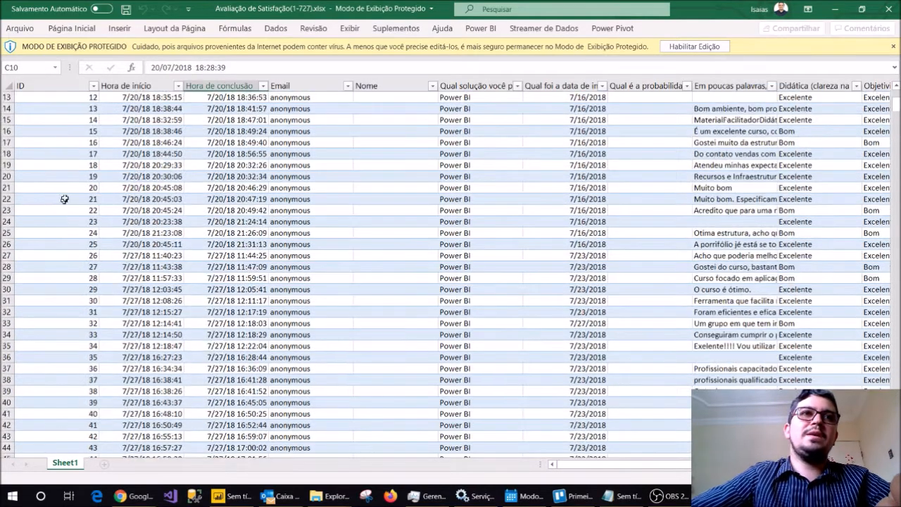
pyautogui.scroll(4, 59, 209)
pyautogui.click(66, 177)
pyautogui.hotkey('ctrl', 'Down')
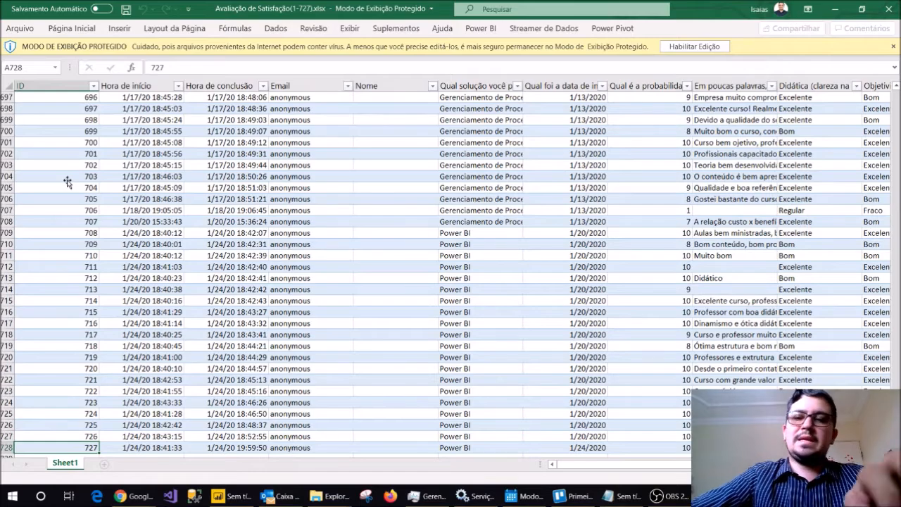
# Review the column headers and answers across the whole width of Sheet1 in the survey workbook.
pyautogui.hotkey('ctrl', 'Up')
pyautogui.press('Right')
pyautogui.press('Right')
pyautogui.press('Right')
pyautogui.press('Right')
pyautogui.press('Right')
pyautogui.press('Right')
pyautogui.press('Right')
pyautogui.press('Right')
pyautogui.press('Right')
pyautogui.press('Right')
pyautogui.press('Right')
pyautogui.press('Right')
pyautogui.press('Right')
pyautogui.press('Right')
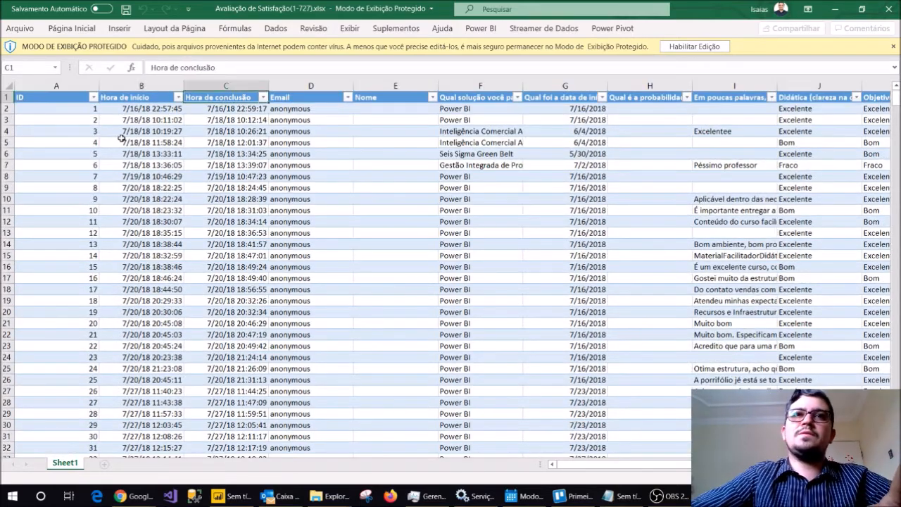
pyautogui.press('Right')
pyautogui.press('Right')
pyautogui.press('Right')
pyautogui.press('Right')
pyautogui.press('Right')
pyautogui.press('Right')
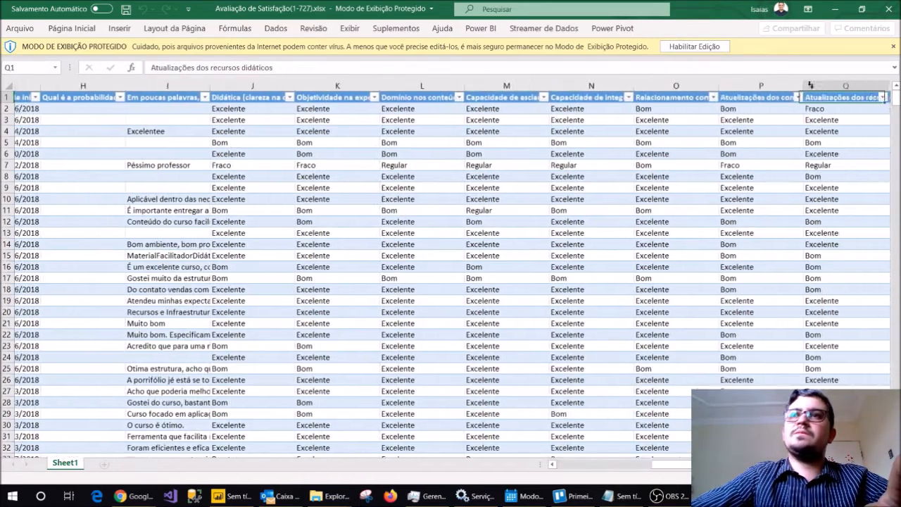
pyautogui.press('Right')
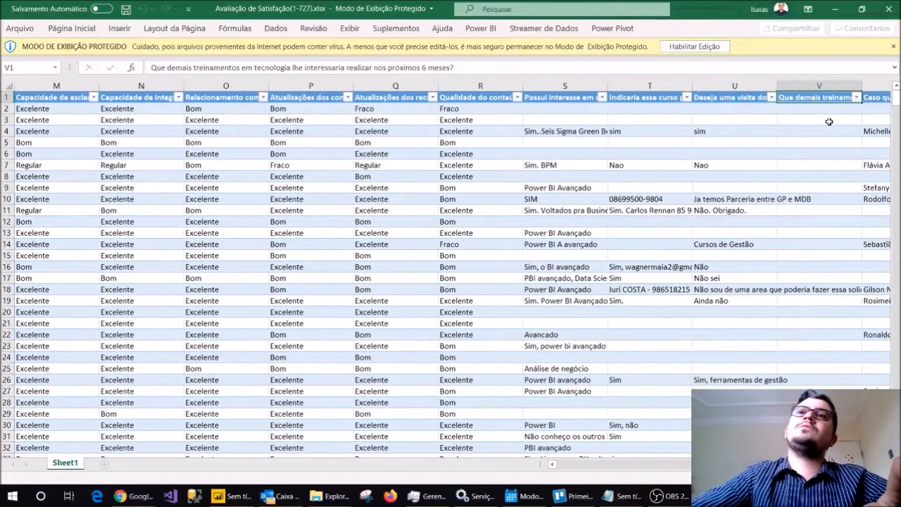
pyautogui.press('Home')
pyautogui.click(241, 176)
pyautogui.moveTo(166, 165); pyautogui.dragTo(781, 176)
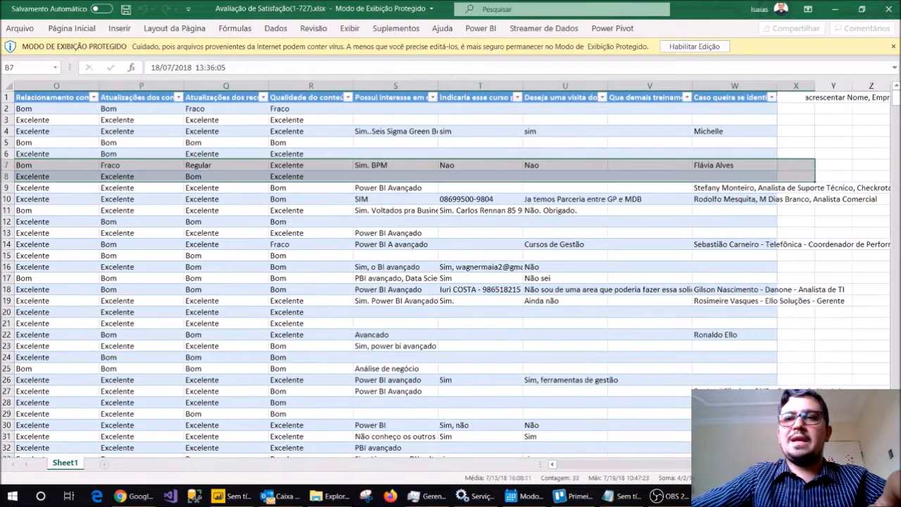
pyautogui.click(582, 465)
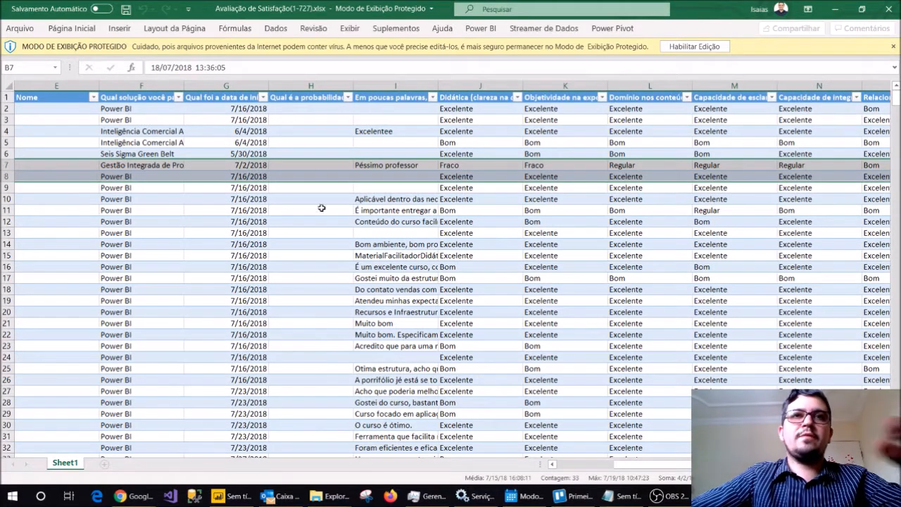
pyautogui.click(568, 464)
pyautogui.click(118, 266)
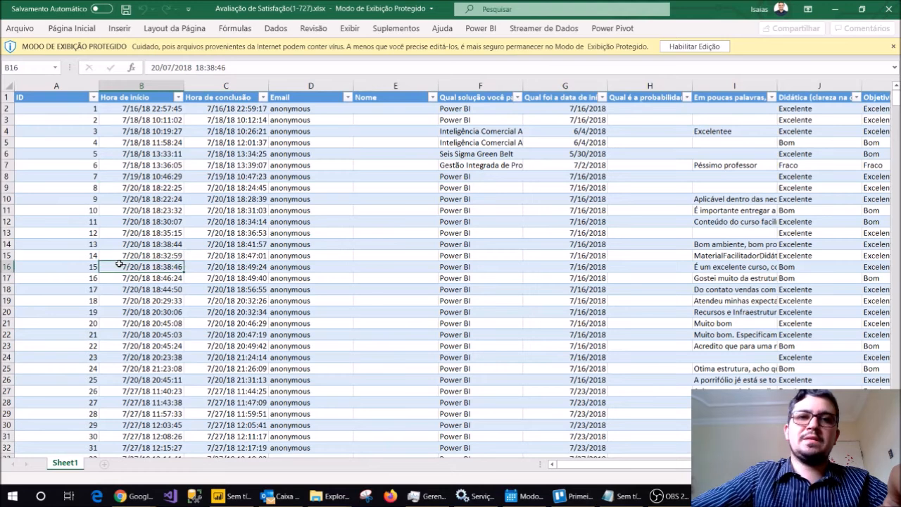
# Switch back to Power BI Desktop, preview Sheet1 and choose only Table1 for import.
pyautogui.click(222, 498)
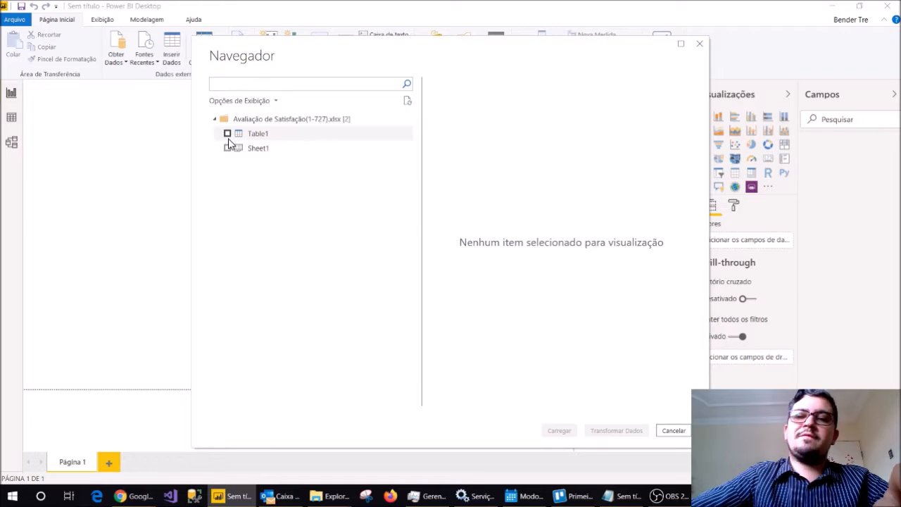
pyautogui.click(258, 148)
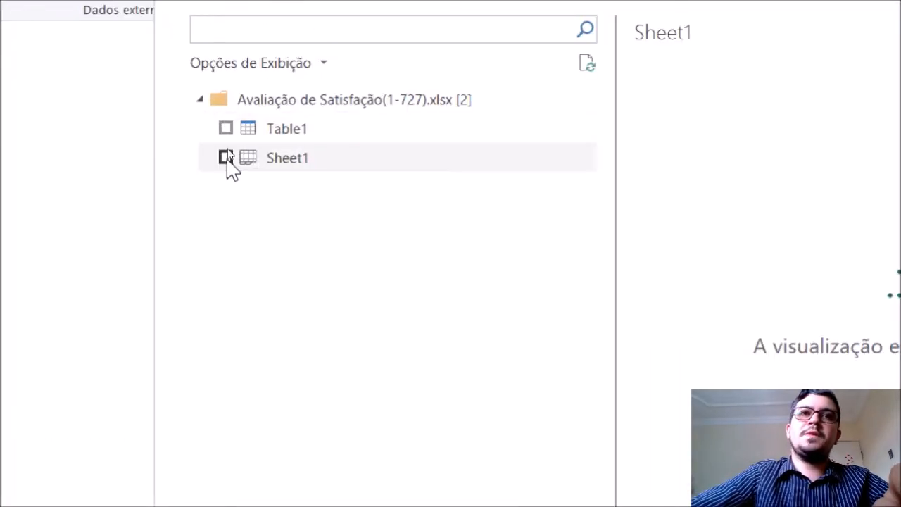
pyautogui.click(226, 157)
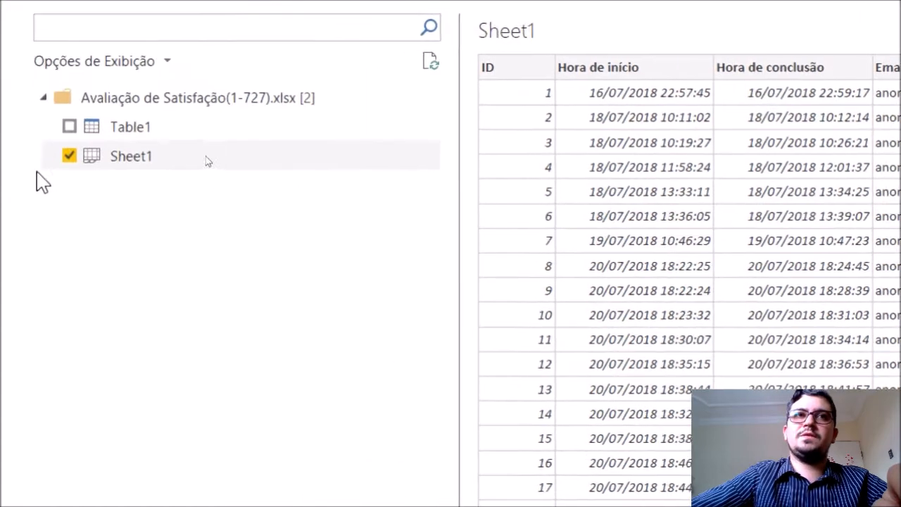
pyautogui.click(69, 156)
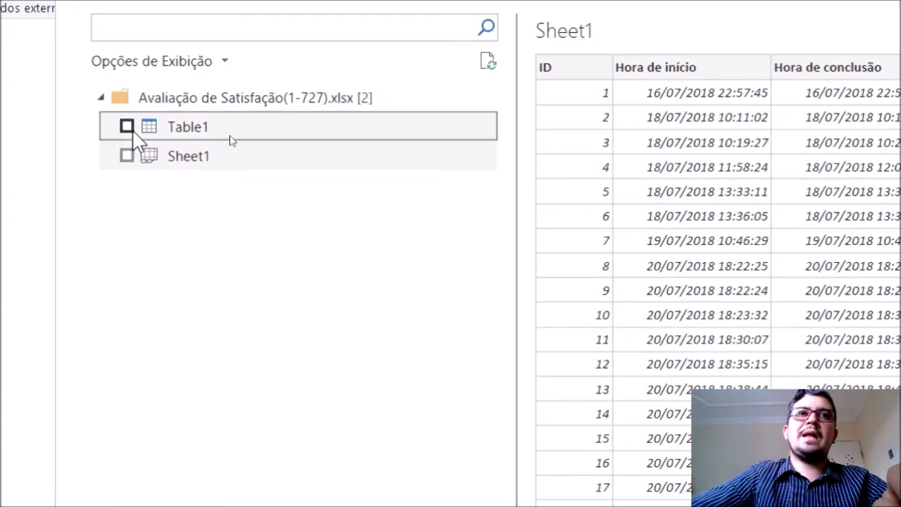
pyautogui.click(128, 128)
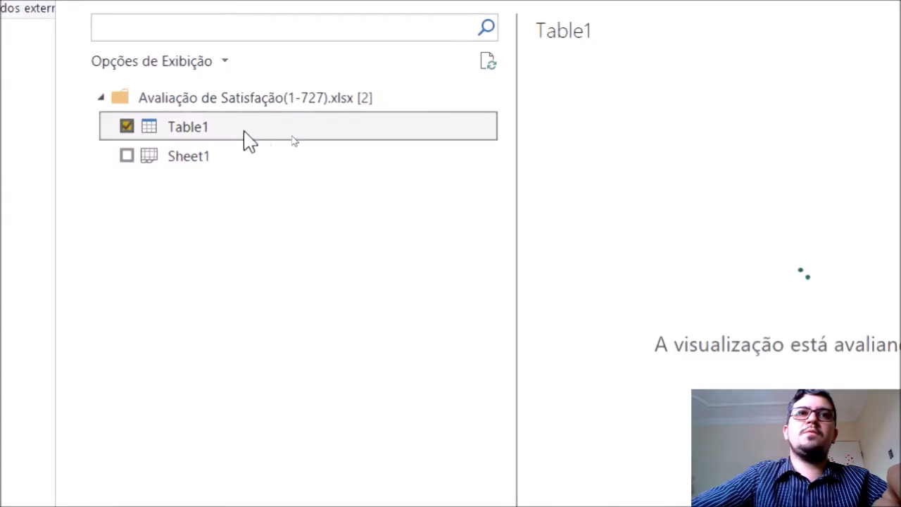
# Enable editing of the protected survey workbook in Excel, and load Table1 into the Power BI Desktop report.
pyautogui.hotkey('alt', 'Tab')
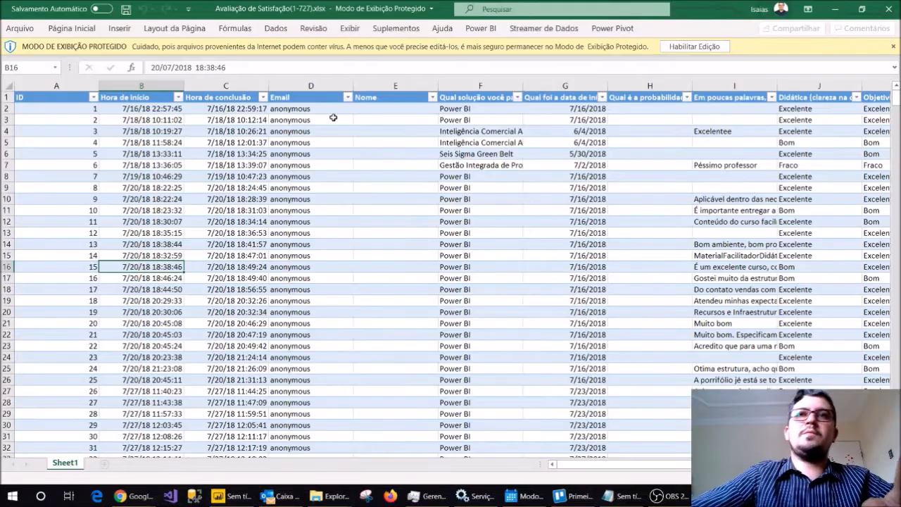
pyautogui.click(694, 46)
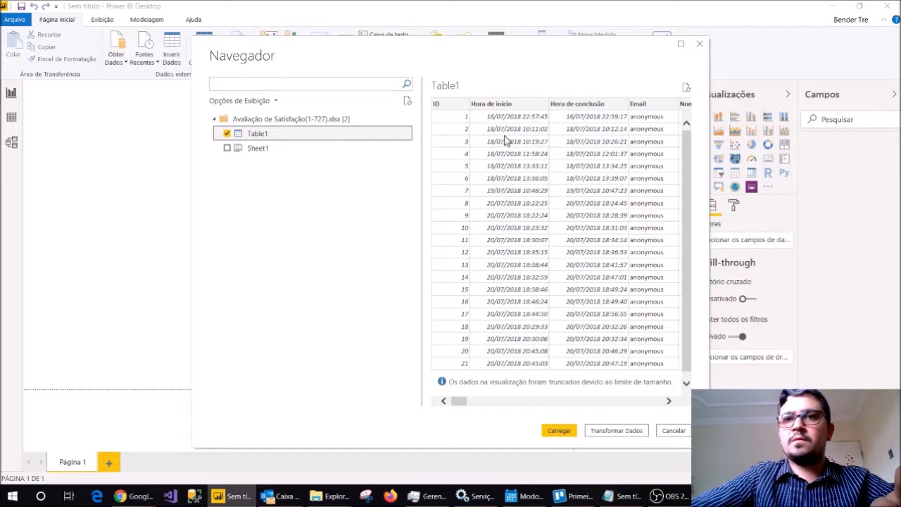
pyautogui.click(553, 431)
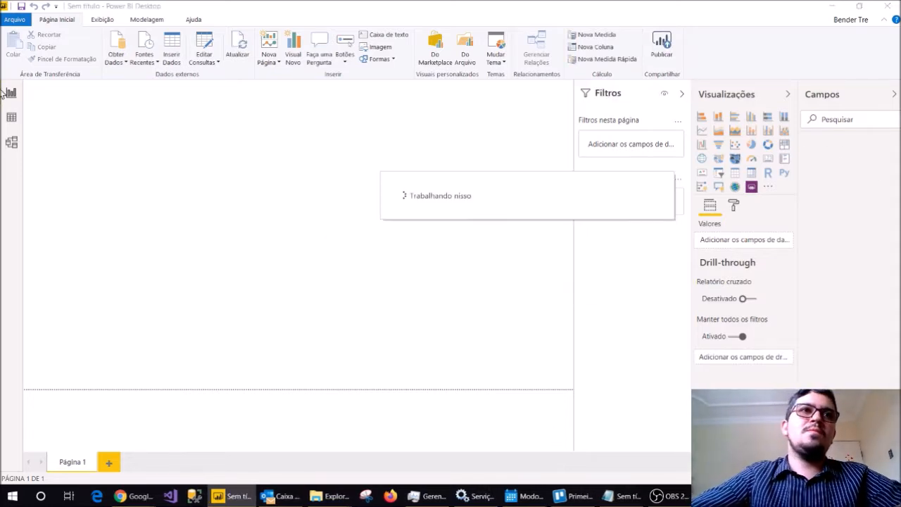
# Rename the loaded Table1 as Avaliações in the data view.
pyautogui.click(11, 125)
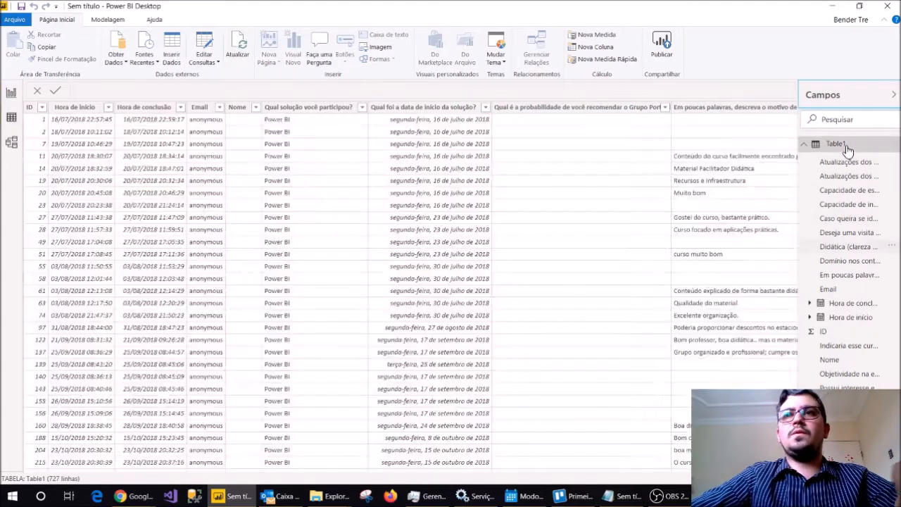
pyautogui.doubleClick(837, 144)
pyautogui.write('aVALIAÇÕES')
pyautogui.press('Return')
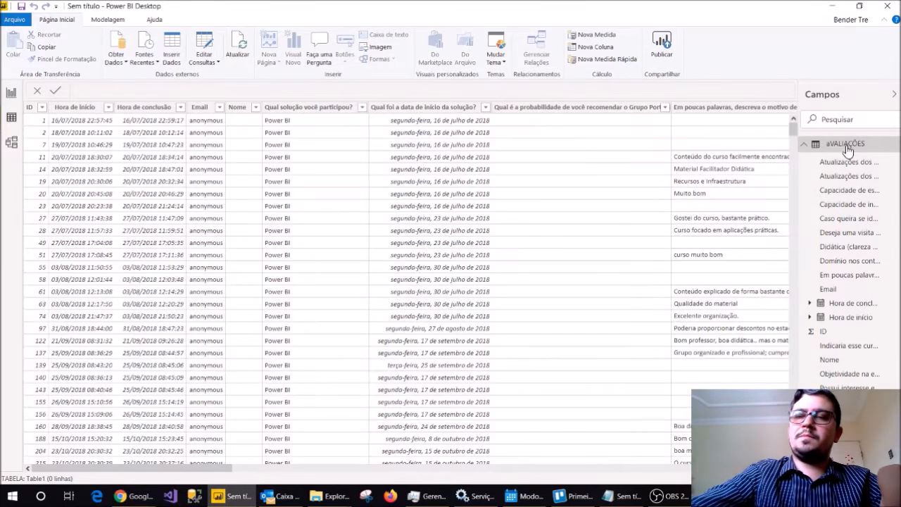
pyautogui.doubleClick(846, 145)
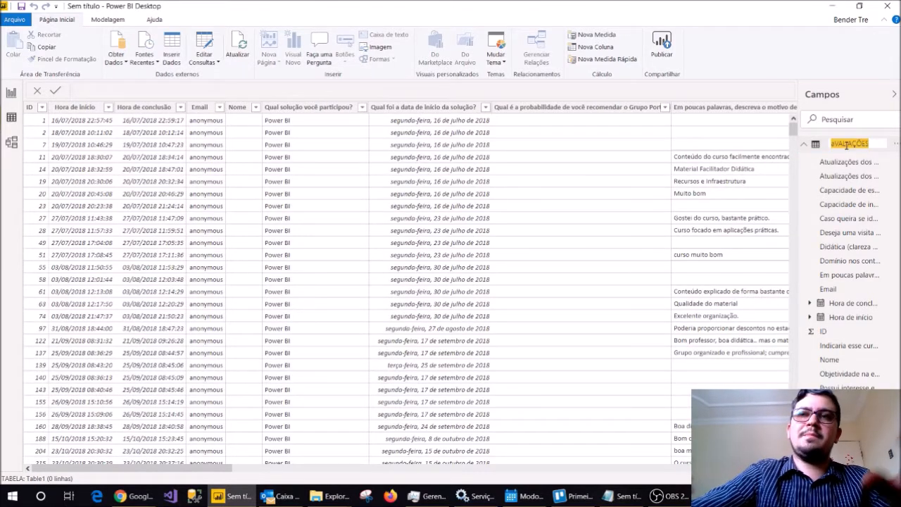
pyautogui.write('Avaliações')
pyautogui.press('Return')
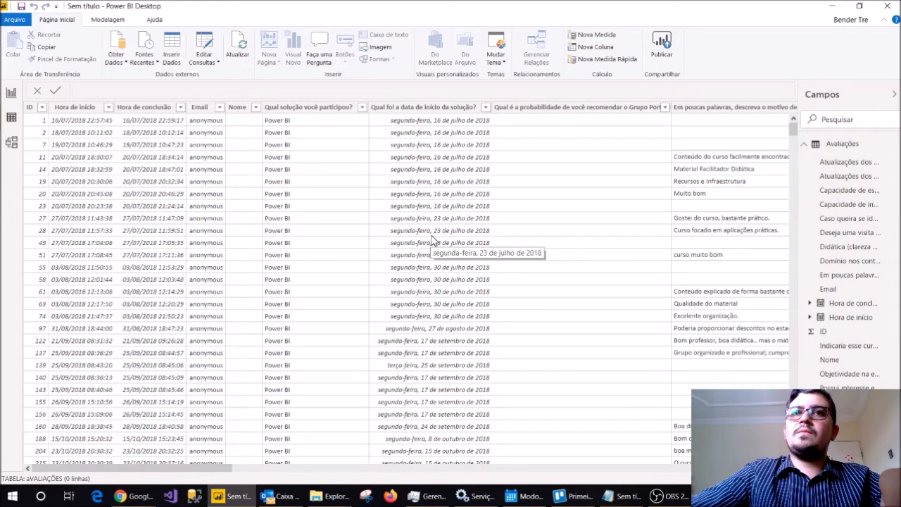
# Return to the report view, collapse the filters area and look through the fields of the Avaliações table.
pyautogui.click(11, 93)
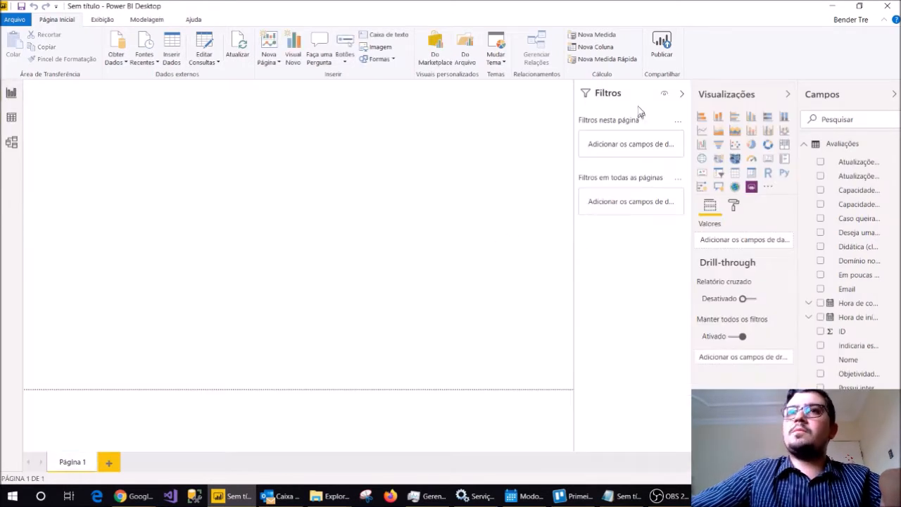
pyautogui.click(681, 93)
pyautogui.scroll(-1, 883, 246)
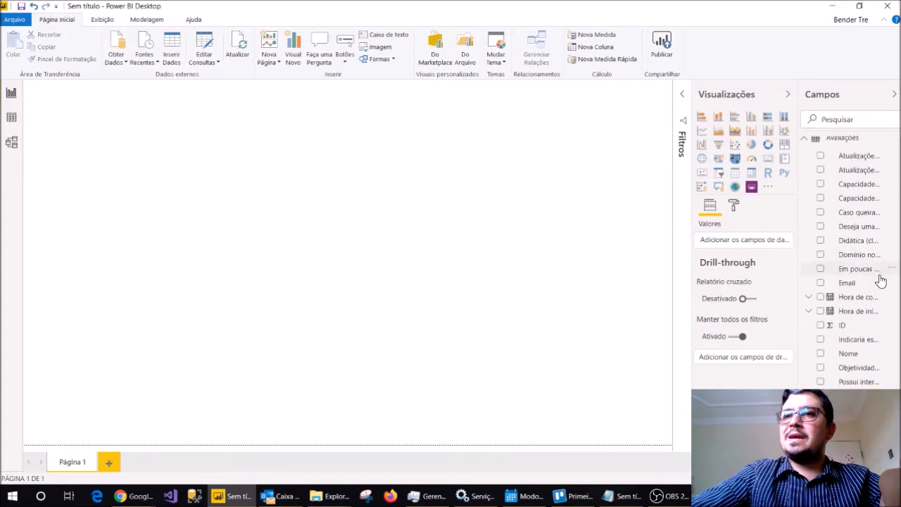
pyautogui.scroll(1, 843, 226)
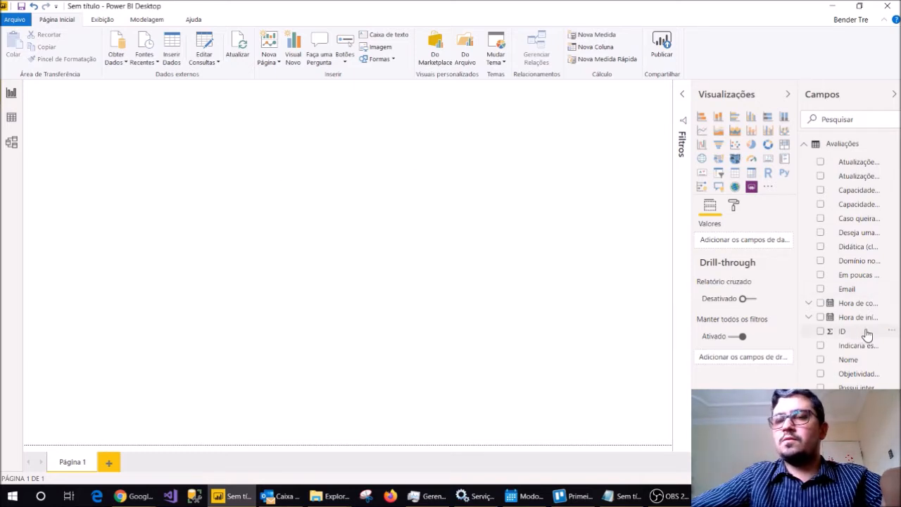
pyautogui.scroll(-1, 839, 341)
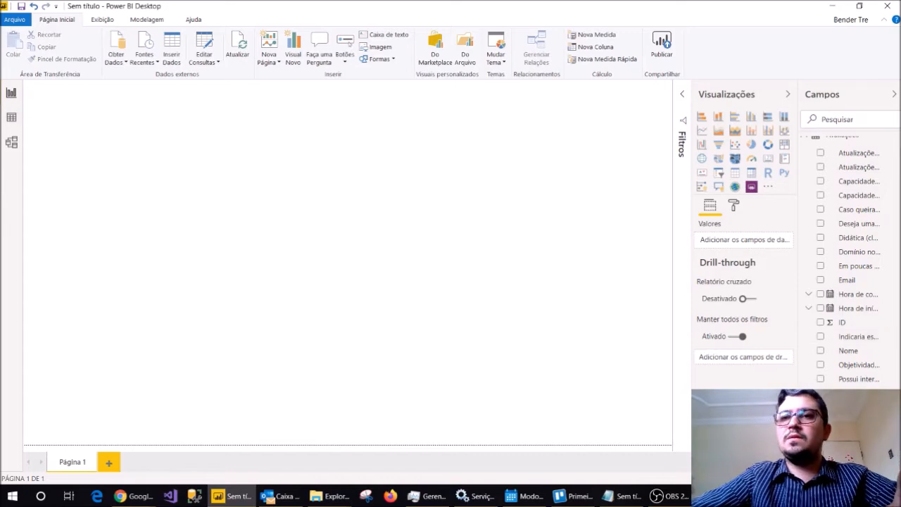
# Look through all columns of the Avaliações table in the data view and return to the report view.
pyautogui.click(11, 116)
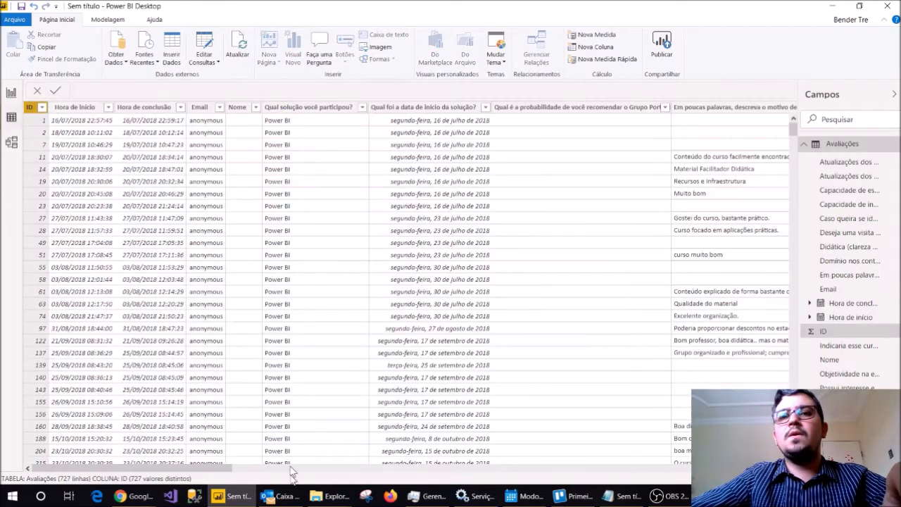
pyautogui.moveTo(233, 468); pyautogui.dragTo(781, 468)
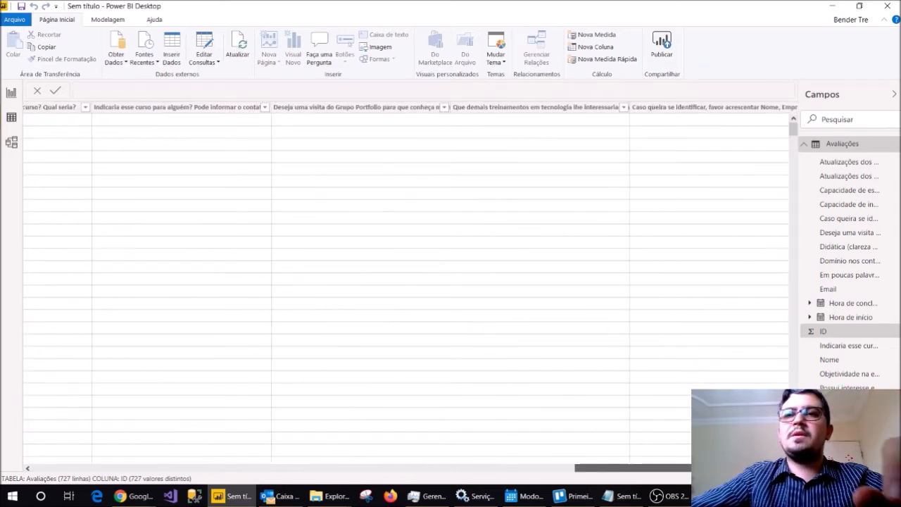
pyautogui.moveTo(781, 467); pyautogui.dragTo(83, 461)
pyautogui.click(11, 92)
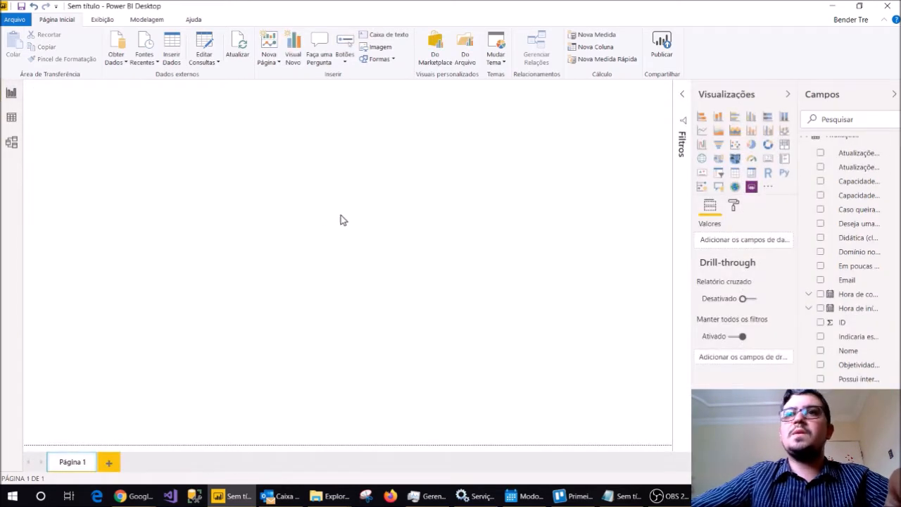
# Add a card visual showing the ID field and move it to the right side of the report page.
pyautogui.scroll(1, 852, 260)
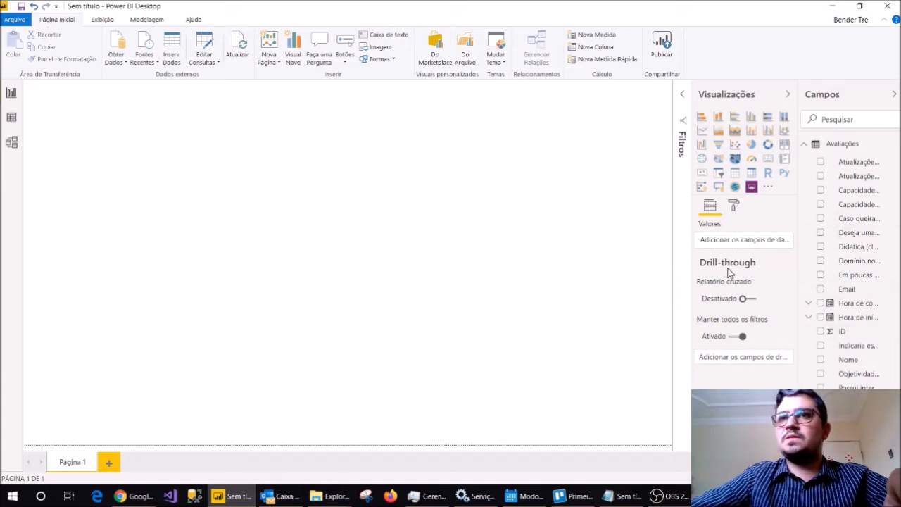
pyautogui.click(769, 161)
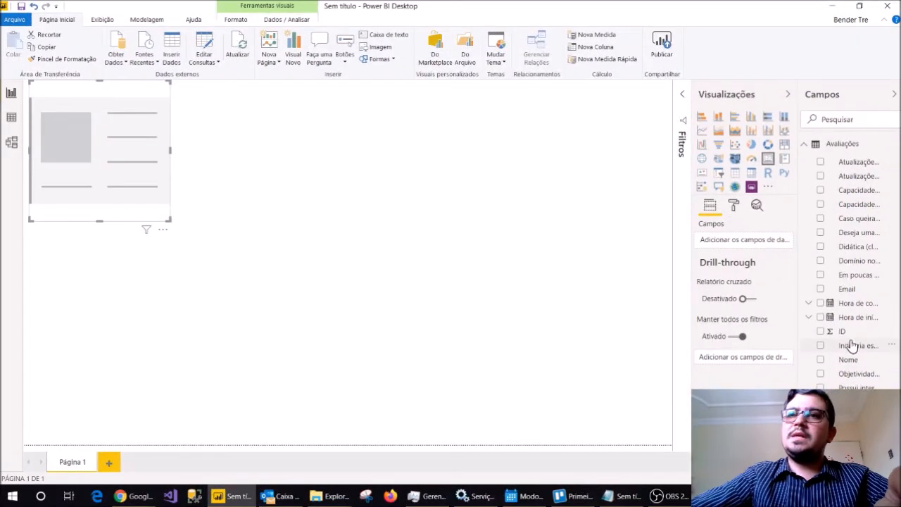
pyautogui.moveTo(854, 339); pyautogui.dragTo(92, 141)
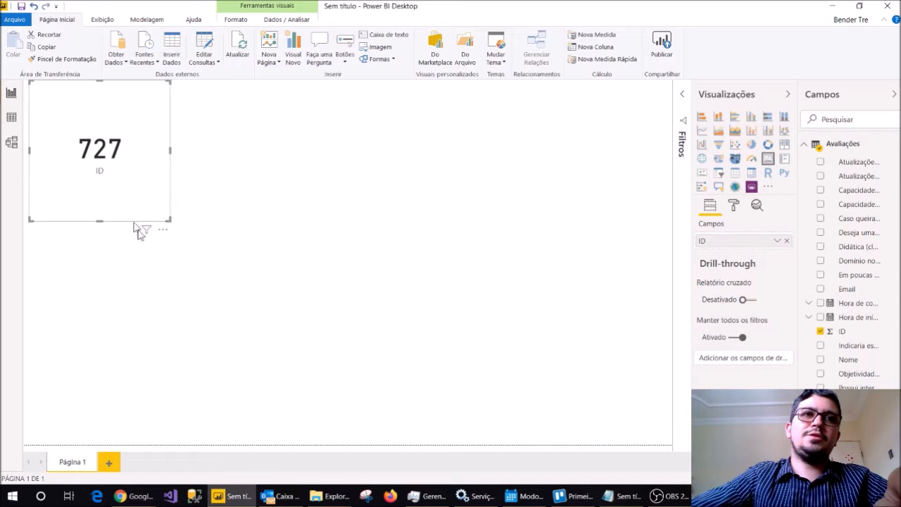
pyautogui.moveTo(155, 237); pyautogui.dragTo(678, 261)
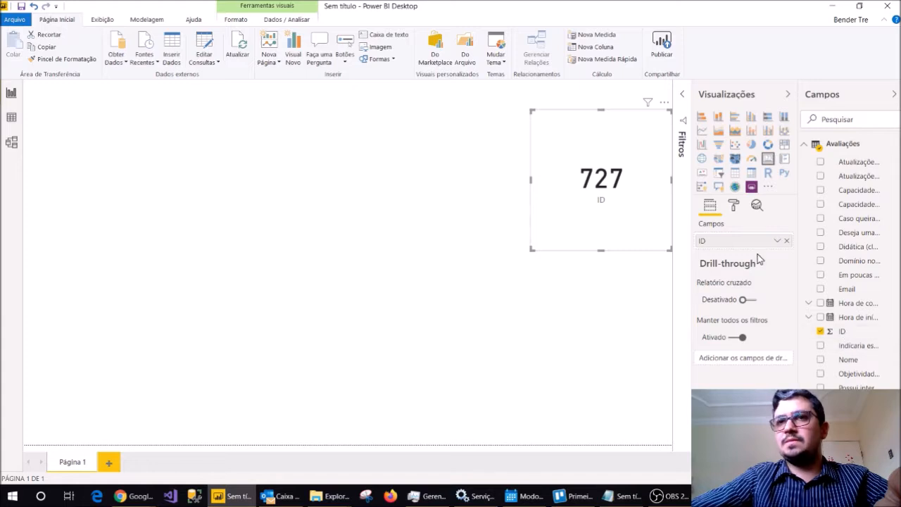
# Try Soma as the aggregation of the card's ID value, restore Contagem and review the remaining aggregation options.
pyautogui.click(777, 241)
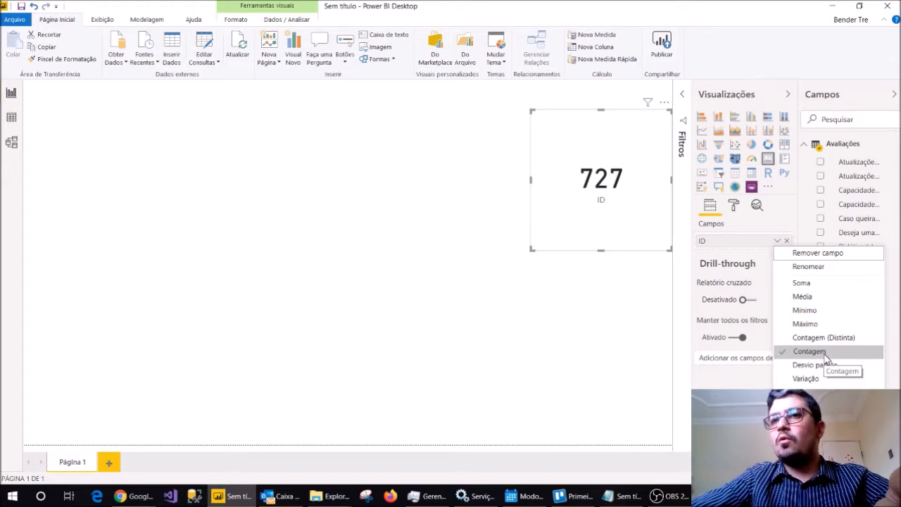
pyautogui.click(816, 283)
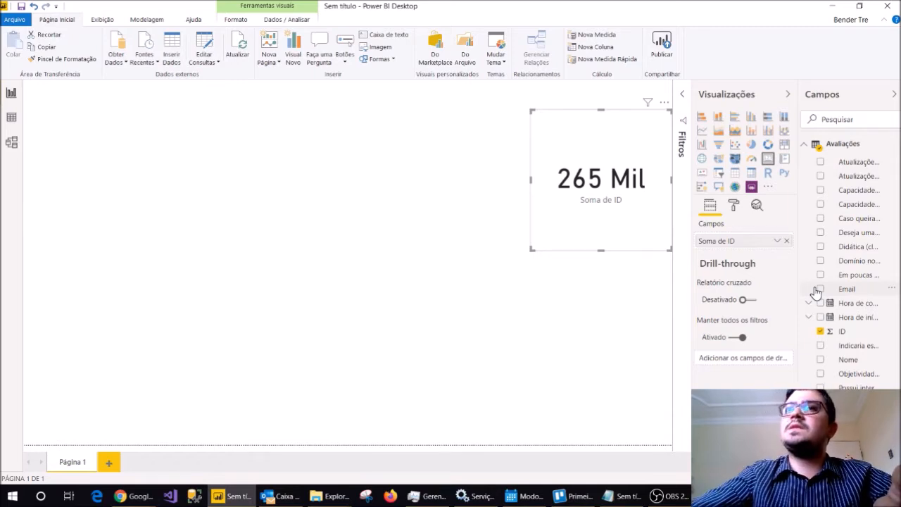
pyautogui.click(778, 240)
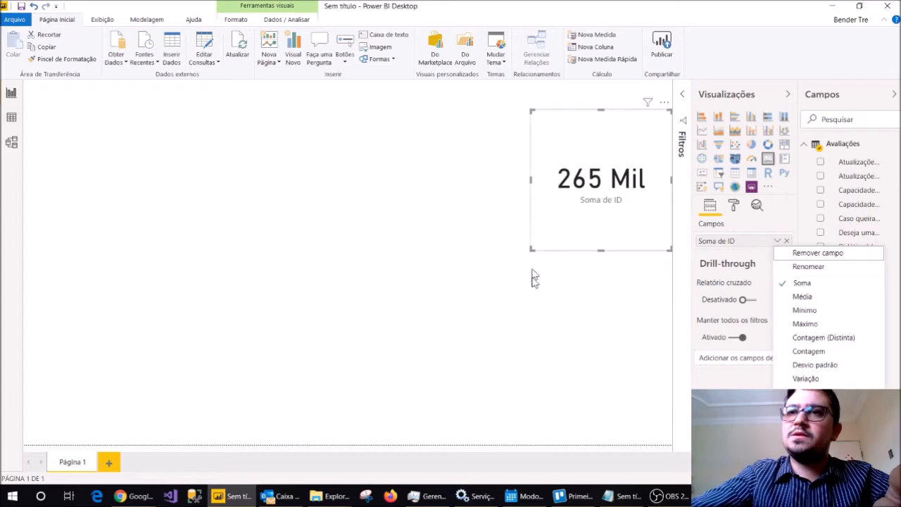
pyautogui.click(803, 351)
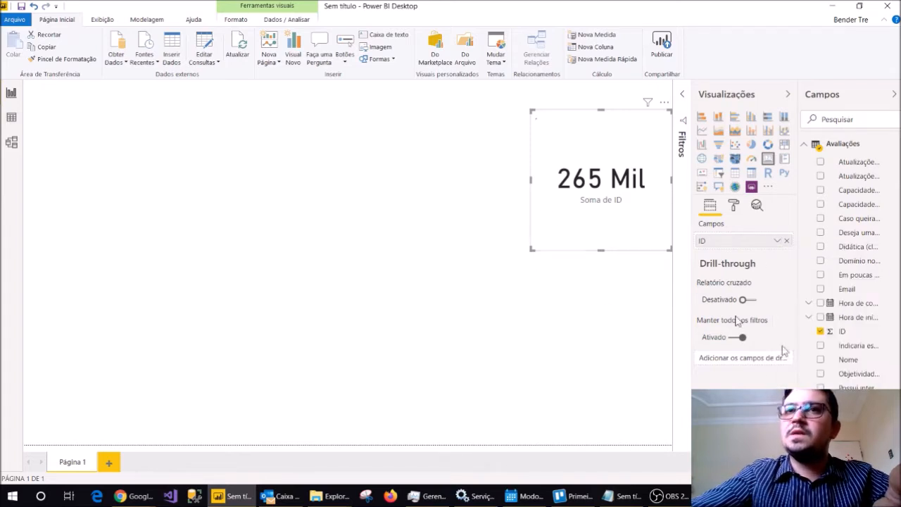
pyautogui.click(777, 243)
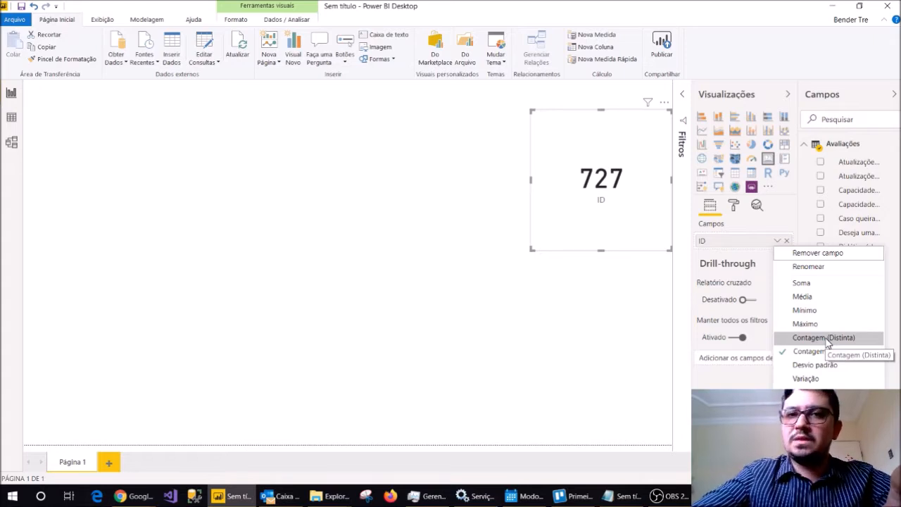
pyautogui.click(582, 203)
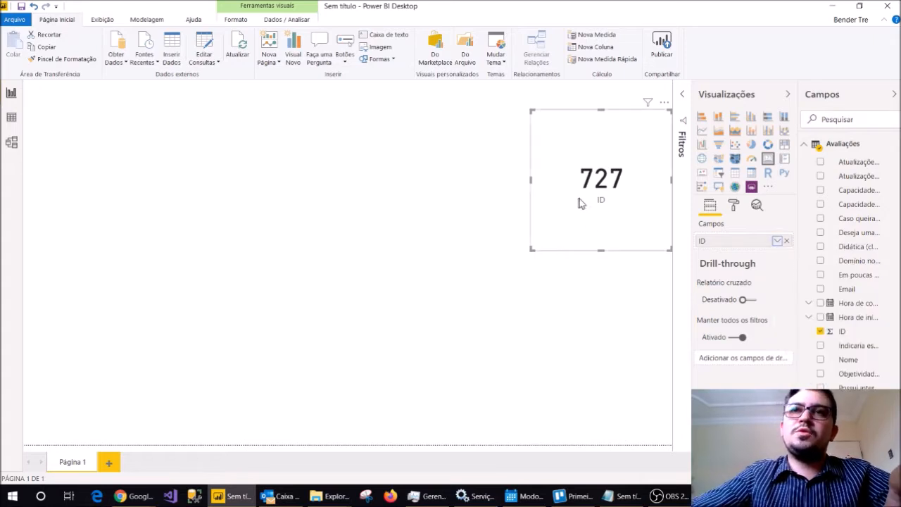
# Move the card to the left side of the page, reduce its height and rename its ID value as Avaliações.
pyautogui.moveTo(577, 184); pyautogui.dragTo(73, 173)
pyautogui.moveTo(166, 101); pyautogui.dragTo(168, 142)
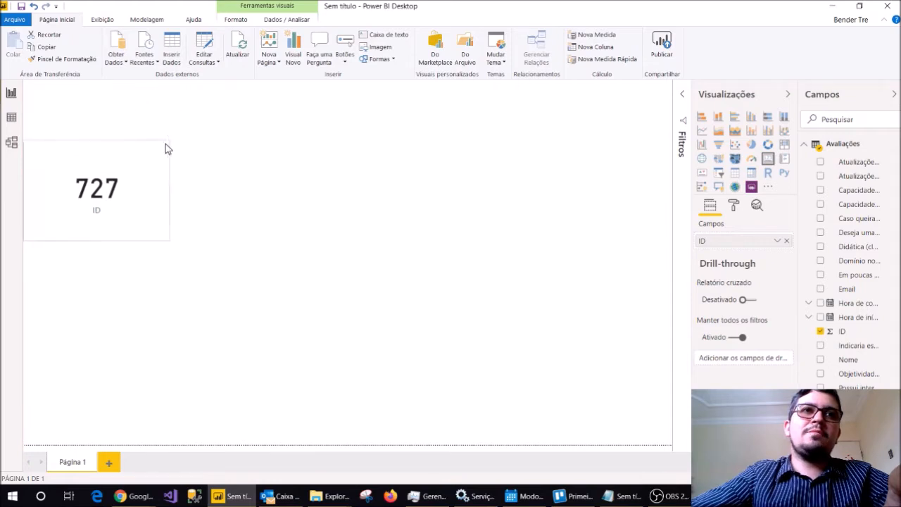
pyautogui.doubleClick(709, 241)
pyautogui.write('Re')
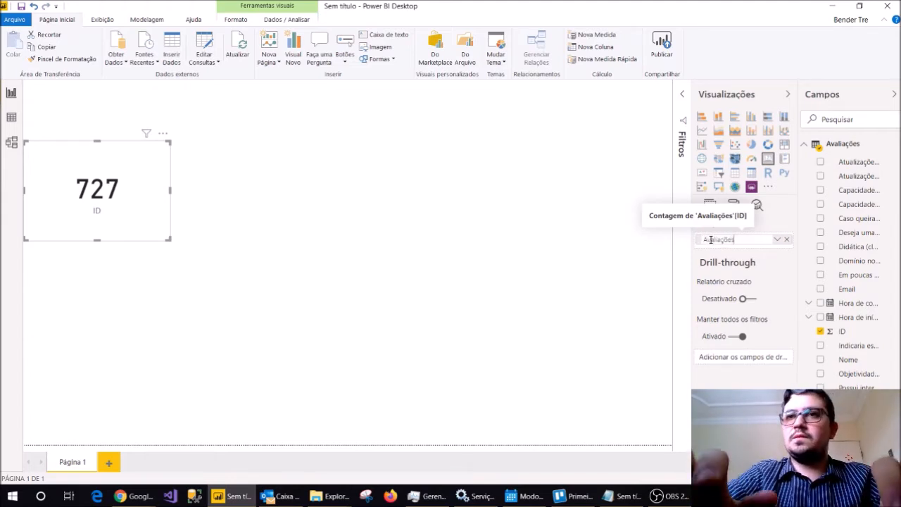
pyautogui.write('aliações')
pyautogui.press('Return')
pyautogui.moveTo(148, 188); pyautogui.dragTo(173, 184)
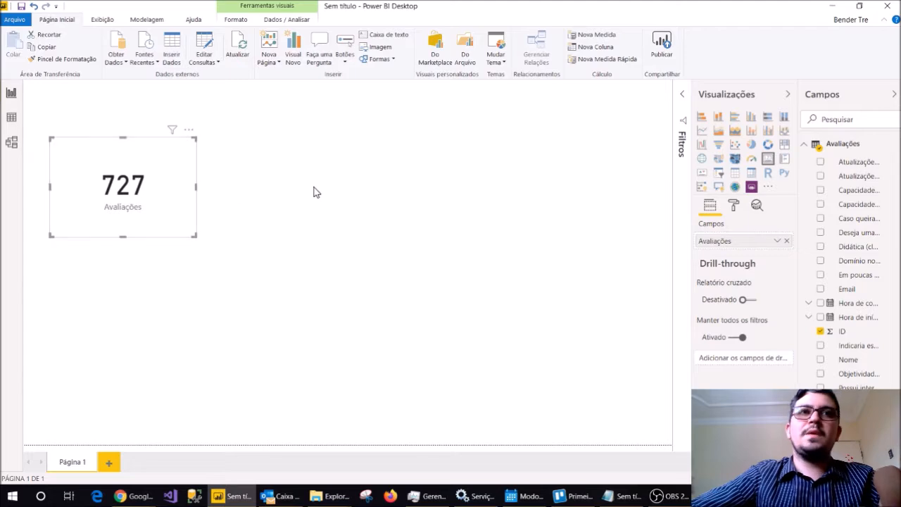
pyautogui.click(315, 192)
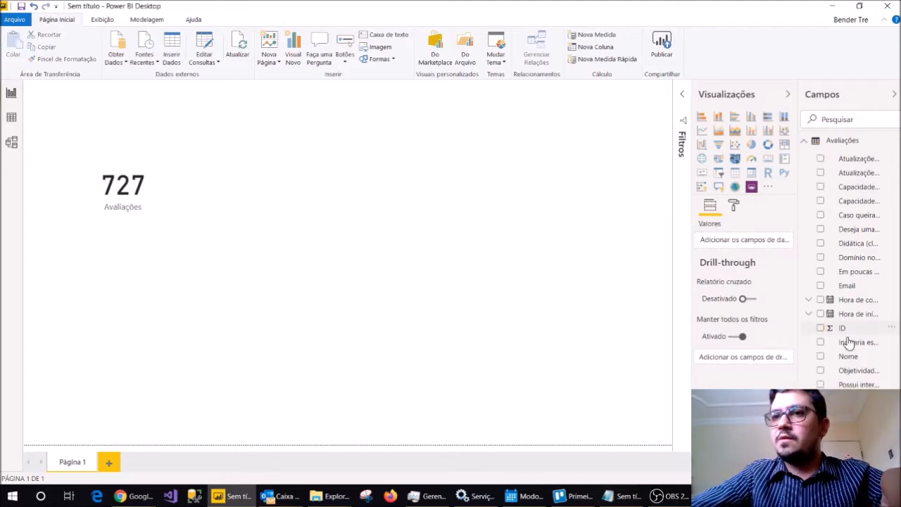
# Examine the distinct values of the column about the probability of recommending Grupo Portfolio in the data view.
pyautogui.click(11, 117)
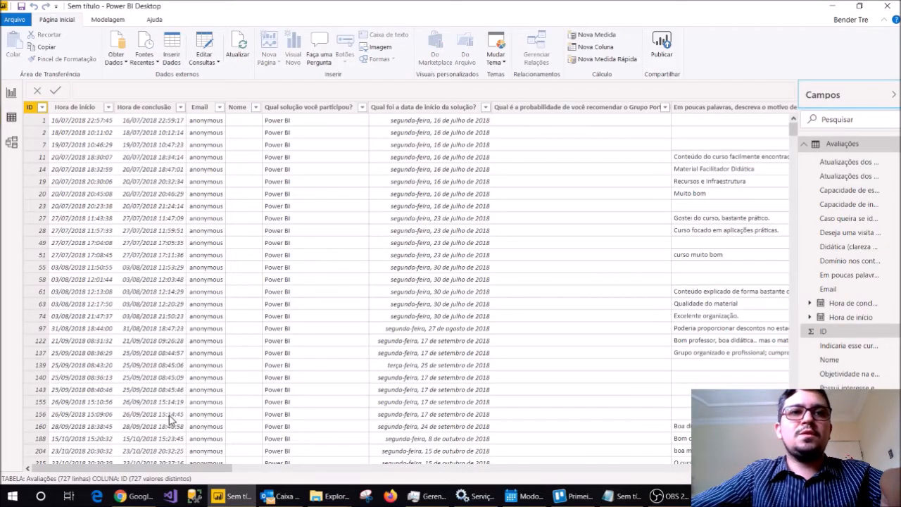
pyautogui.moveTo(169, 468); pyautogui.dragTo(294, 470)
pyautogui.click(148, 111)
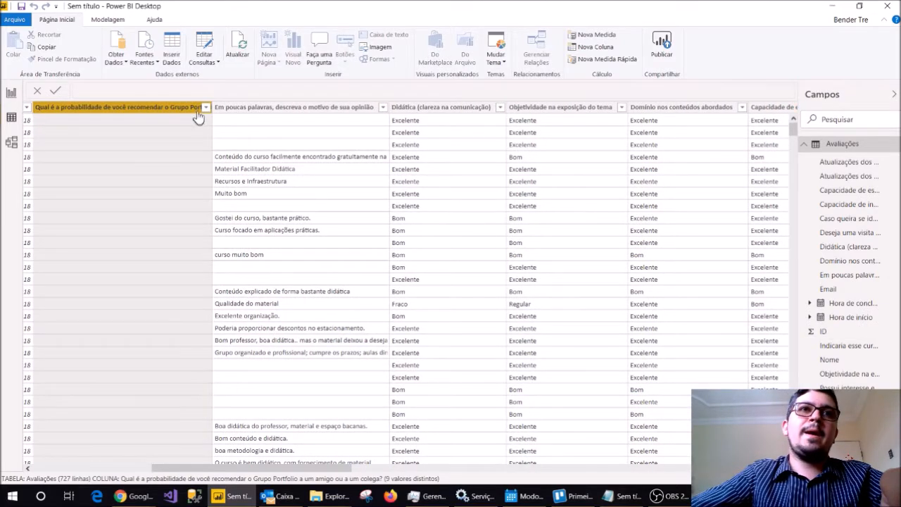
pyautogui.click(207, 108)
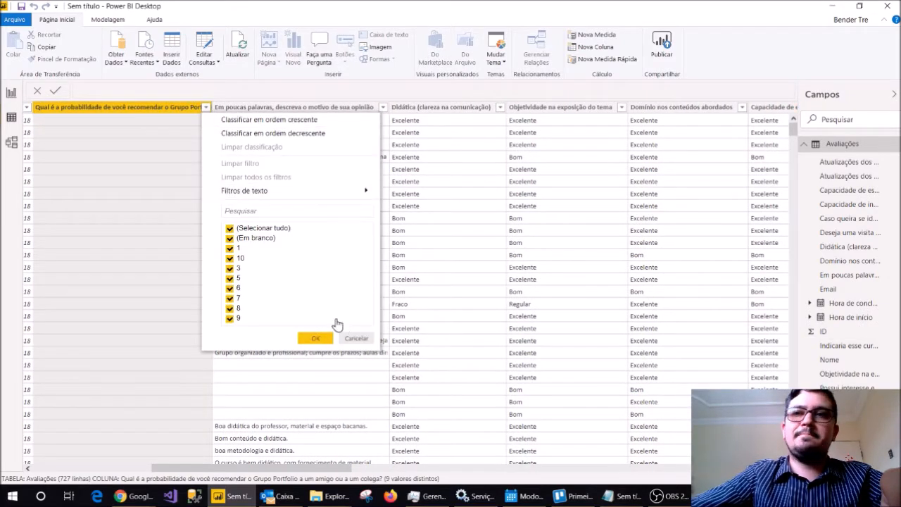
pyautogui.press('Escape')
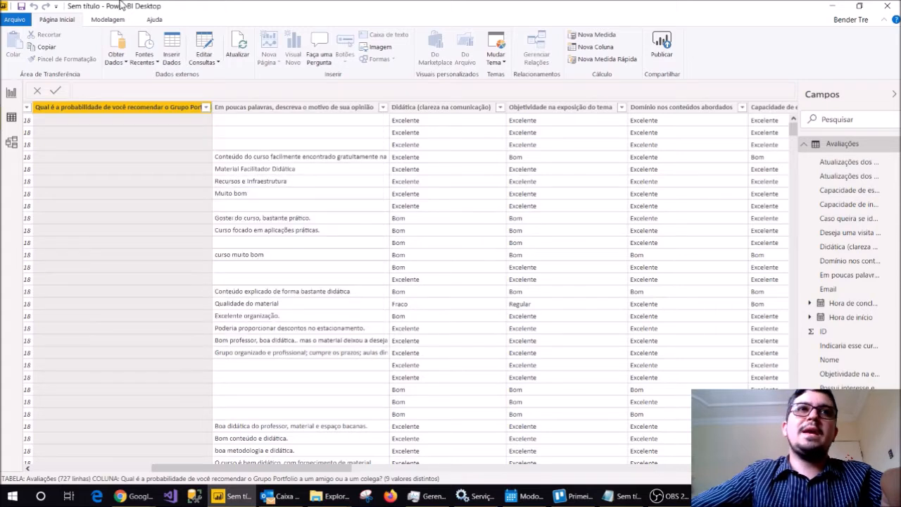
# Set the data type of the recommendation probability column to Número Inteiro.
pyautogui.click(107, 20)
pyautogui.click(272, 35)
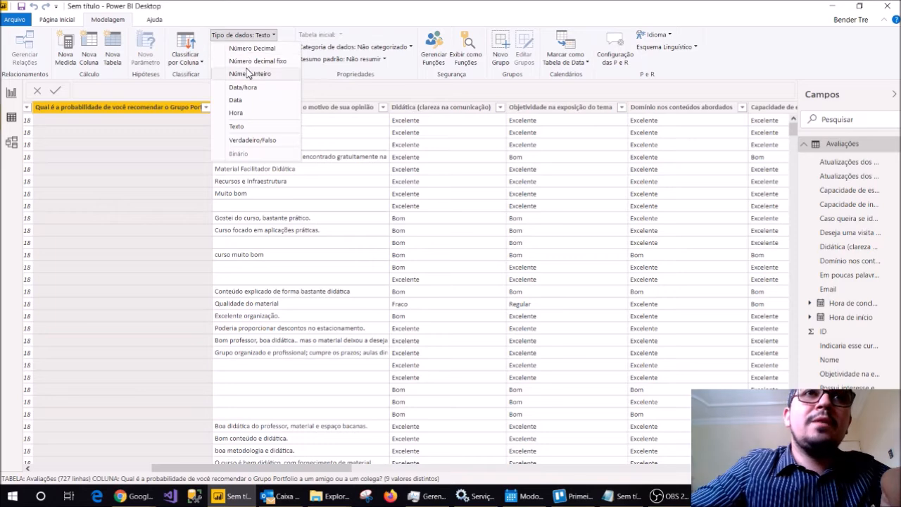
pyautogui.click(268, 74)
pyautogui.press('Return')
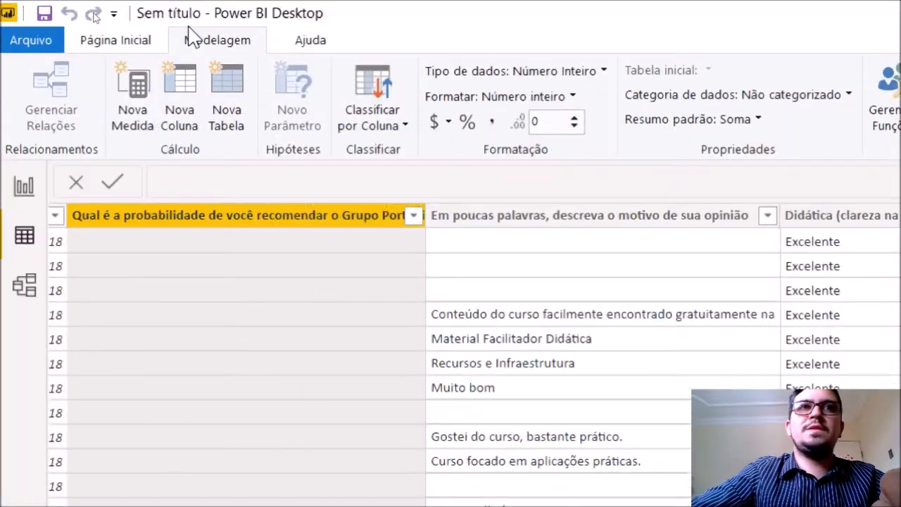
pyautogui.click(489, 71)
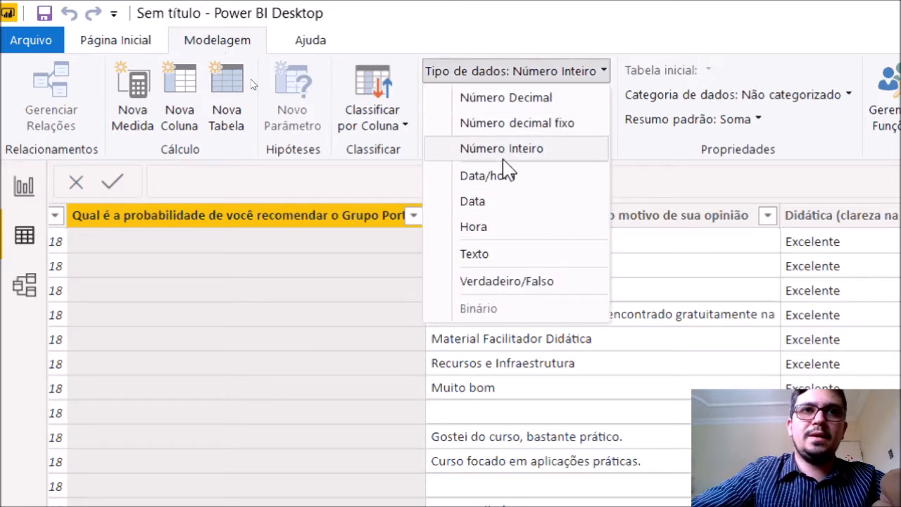
pyautogui.click(172, 243)
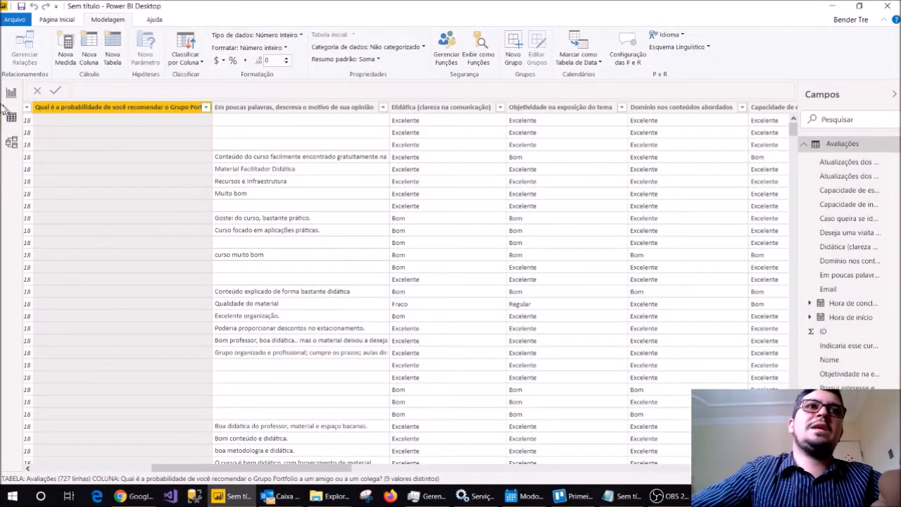
# Create a column chart of the recommendation probability field in the report view and move it to the right side of the page.
pyautogui.click(11, 98)
pyautogui.click(124, 185)
pyautogui.click(356, 300)
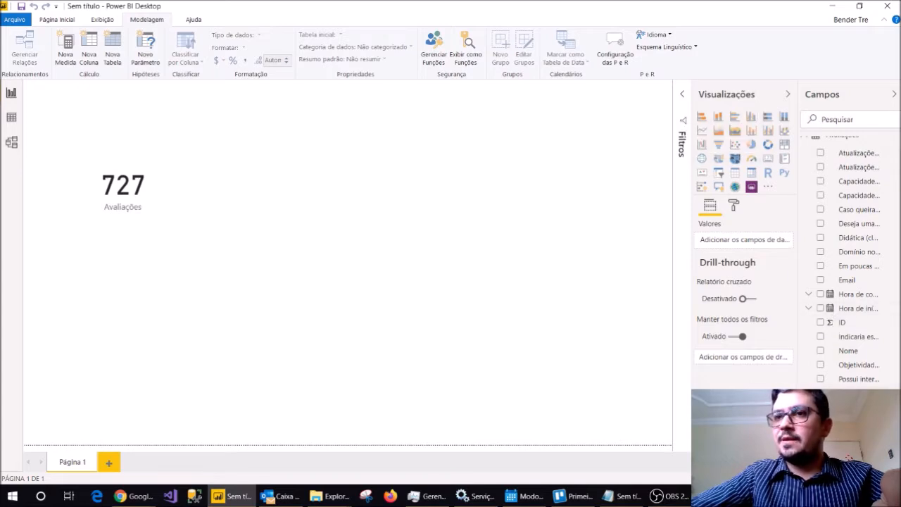
pyautogui.click(820, 393)
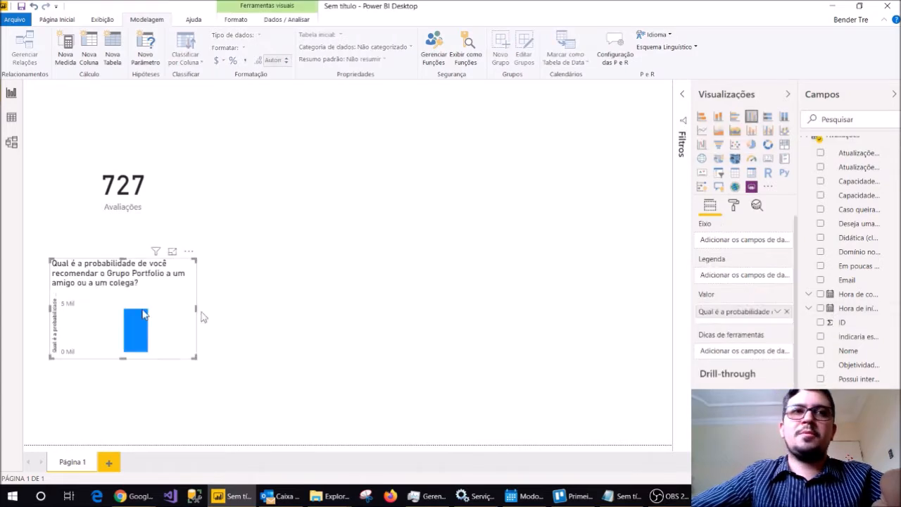
pyautogui.moveTo(80, 316); pyautogui.dragTo(540, 302)
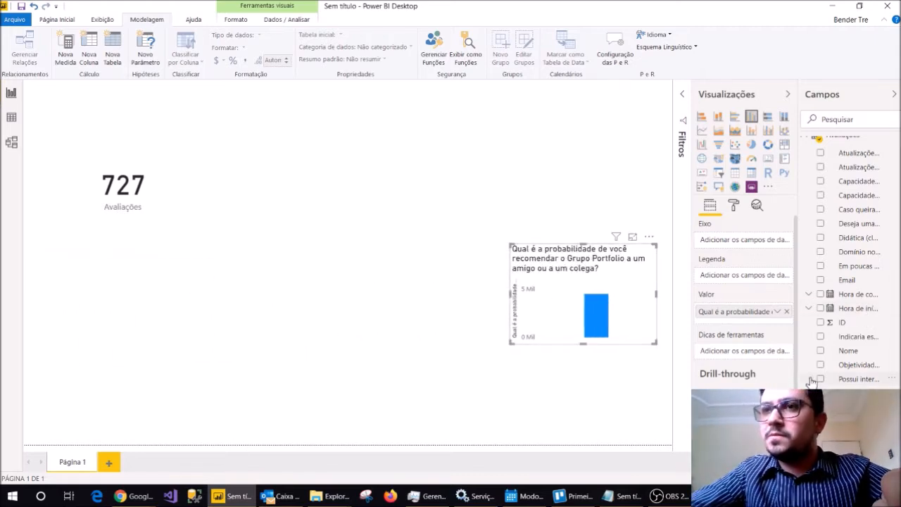
# Use Qual solução você participou? as the chart's axis and stretch the chart across the bottom of the page.
pyautogui.moveTo(799, 376); pyautogui.dragTo(749, 380)
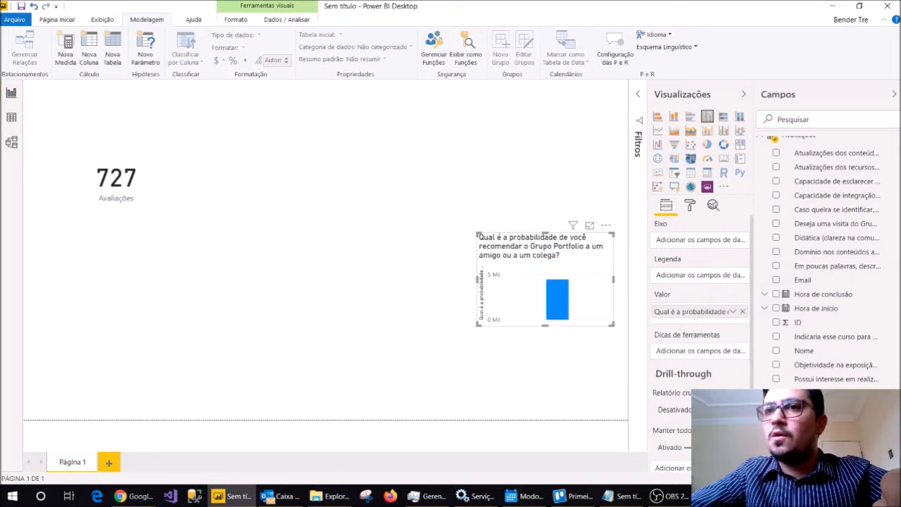
pyautogui.click(776, 407)
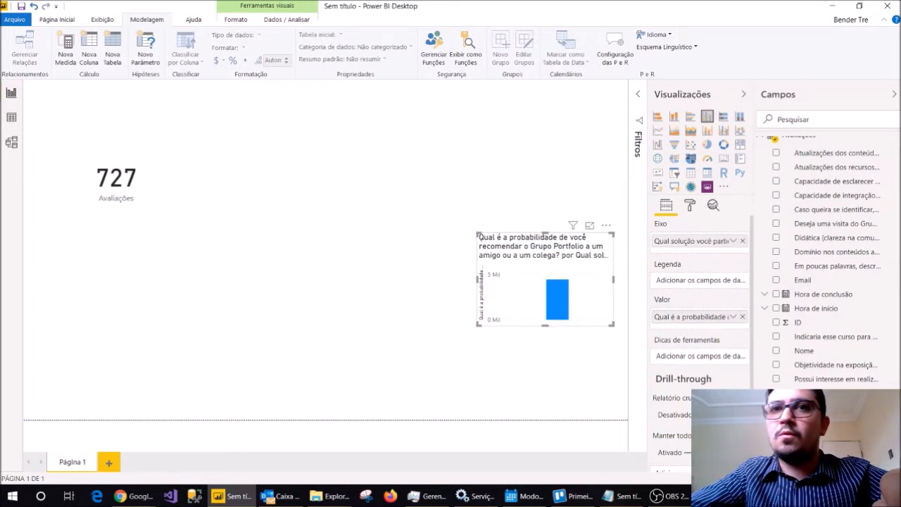
pyautogui.moveTo(478, 325); pyautogui.dragTo(310, 331)
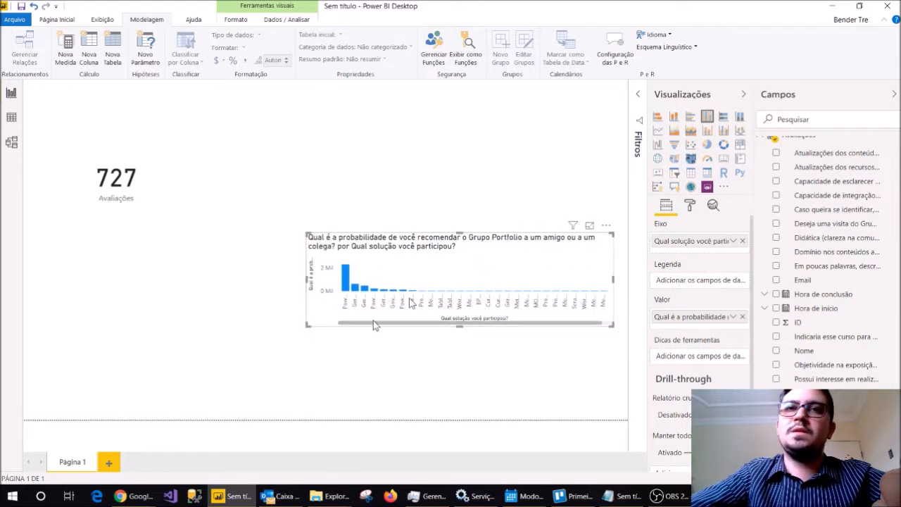
pyautogui.moveTo(308, 325); pyautogui.dragTo(20, 373)
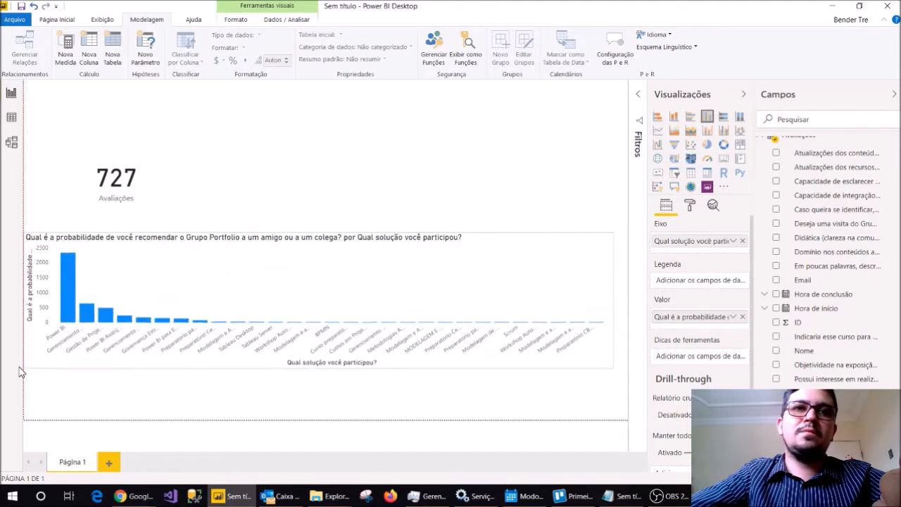
pyautogui.moveTo(286, 302); pyautogui.dragTo(302, 354)
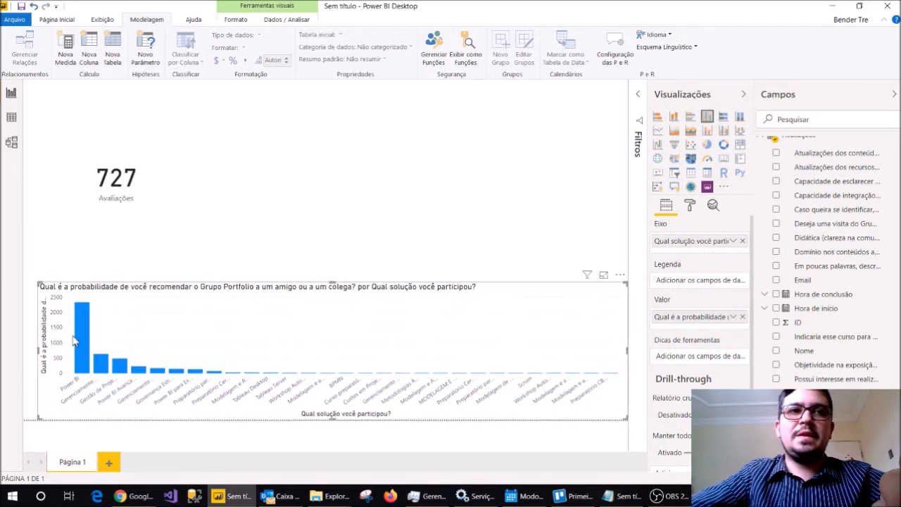
# Change the aggregation of the column chart's recommendation probability value to Média.
pyautogui.moveTo(80, 338)
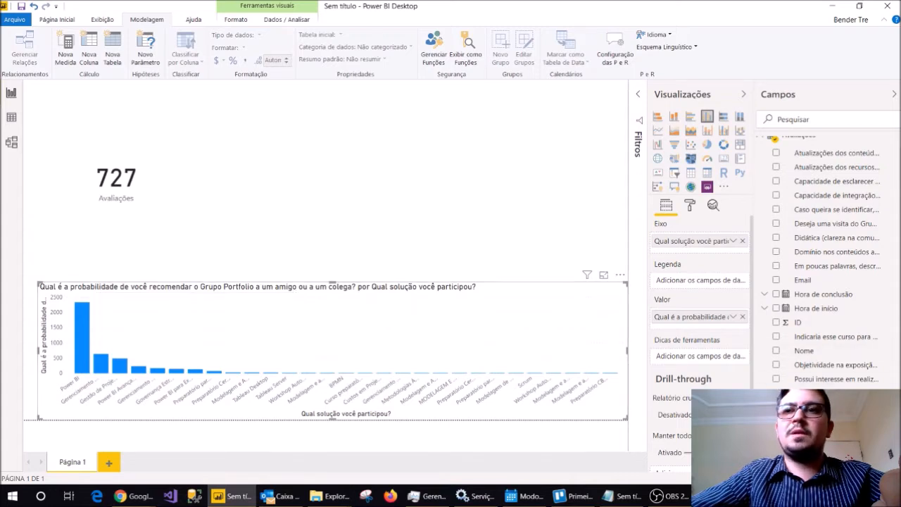
pyautogui.click(837, 392)
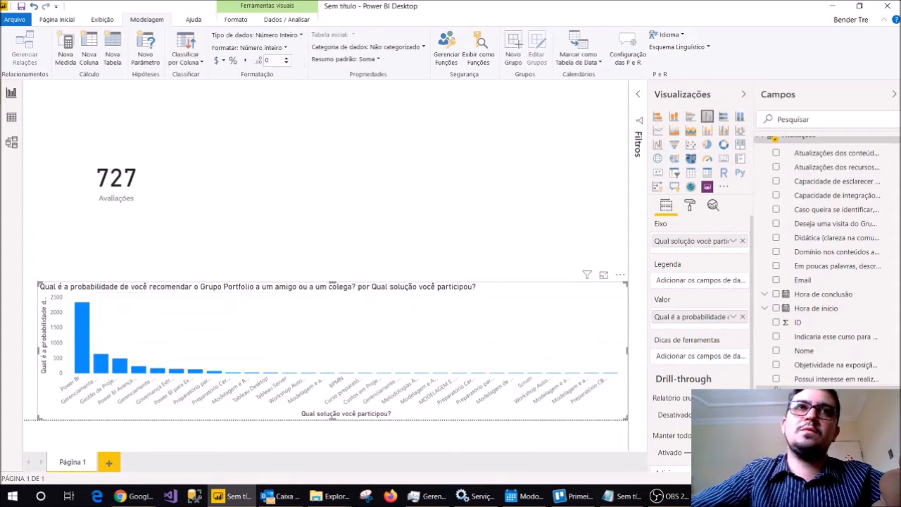
pyautogui.click(734, 323)
pyautogui.click(776, 192)
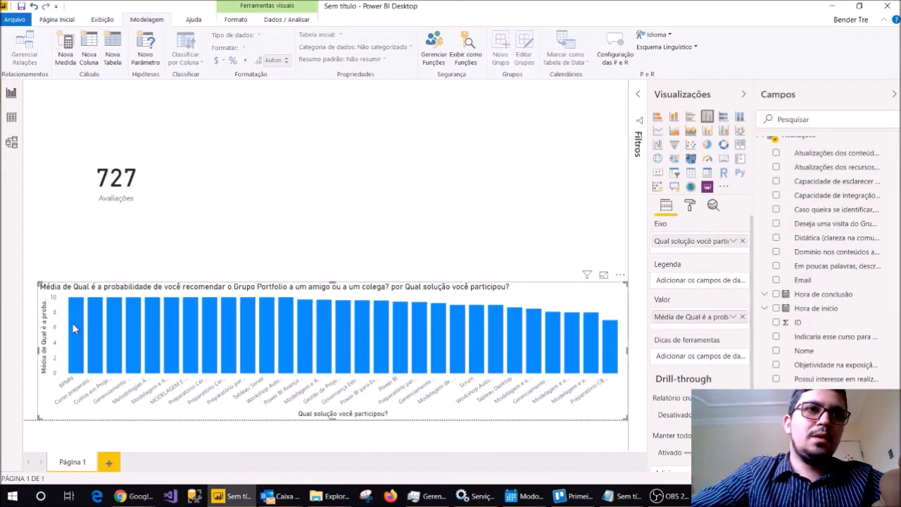
pyautogui.moveTo(73, 322)
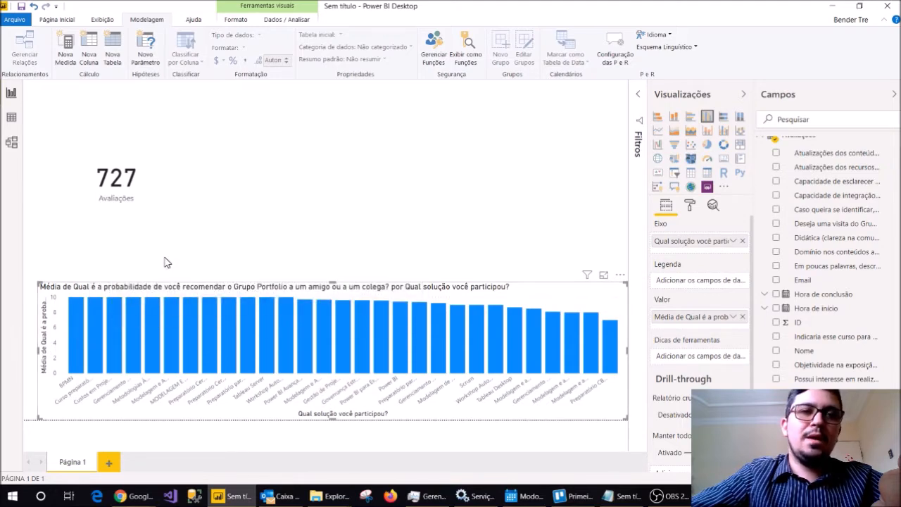
# Stretch the column chart to the page's left edge, adjust its height, and move the Avaliações card slightly lower.
pyautogui.moveTo(39, 283); pyautogui.dragTo(16, 254)
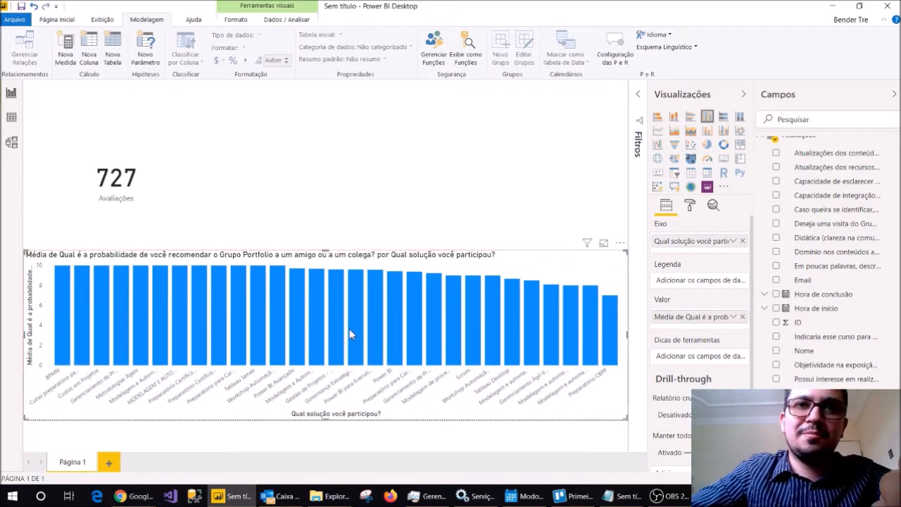
pyautogui.moveTo(399, 296)
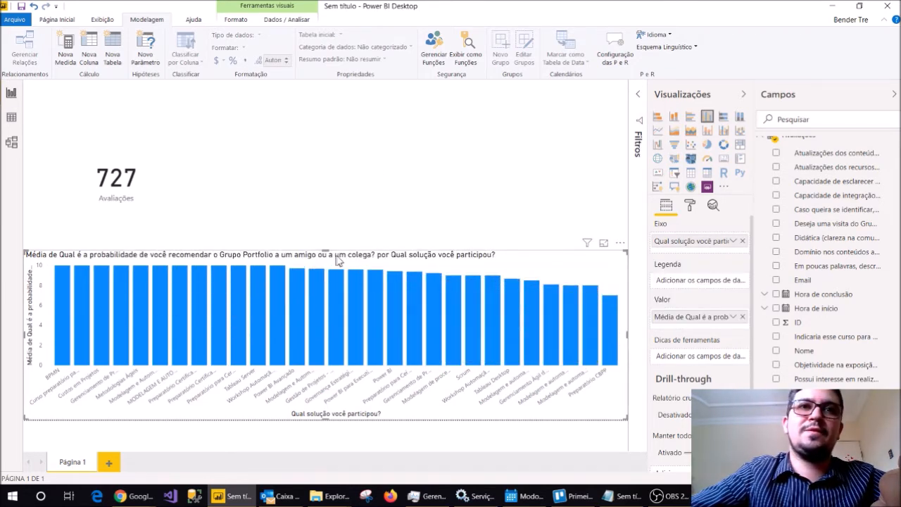
pyautogui.moveTo(327, 251); pyautogui.dragTo(327, 278)
pyautogui.click(334, 192)
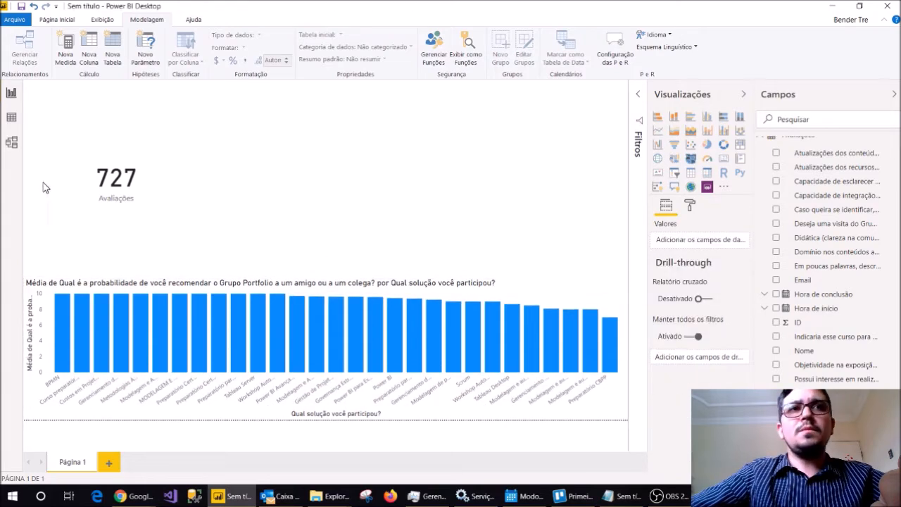
pyautogui.moveTo(103, 174); pyautogui.dragTo(96, 197)
pyautogui.click(529, 186)
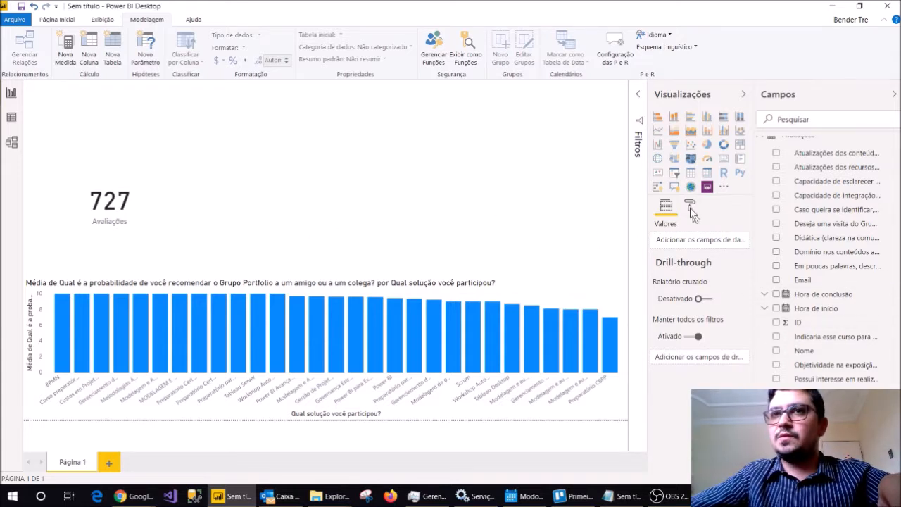
# Add a line chart above the column chart and stretch it from beside the Avaliações card to the page's right edge.
pyautogui.click(659, 130)
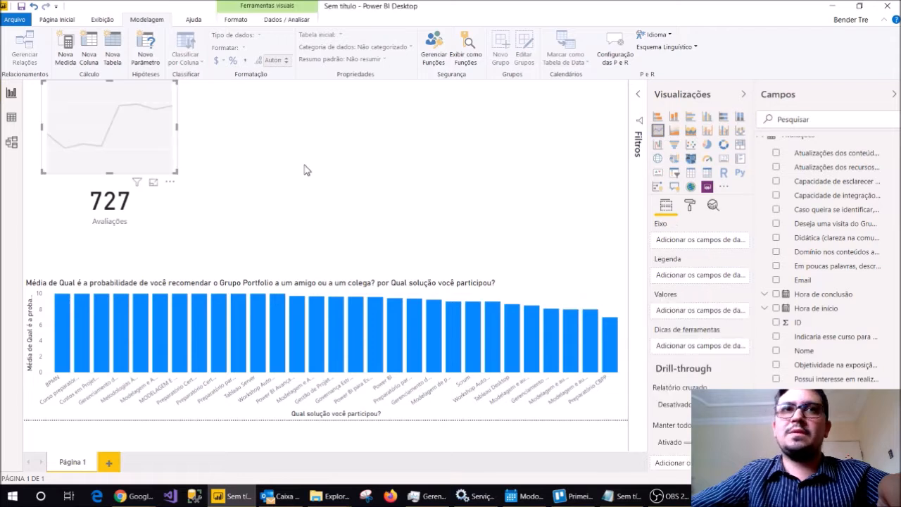
pyautogui.moveTo(153, 132); pyautogui.dragTo(301, 207)
pyautogui.moveTo(324, 165); pyautogui.dragTo(625, 133)
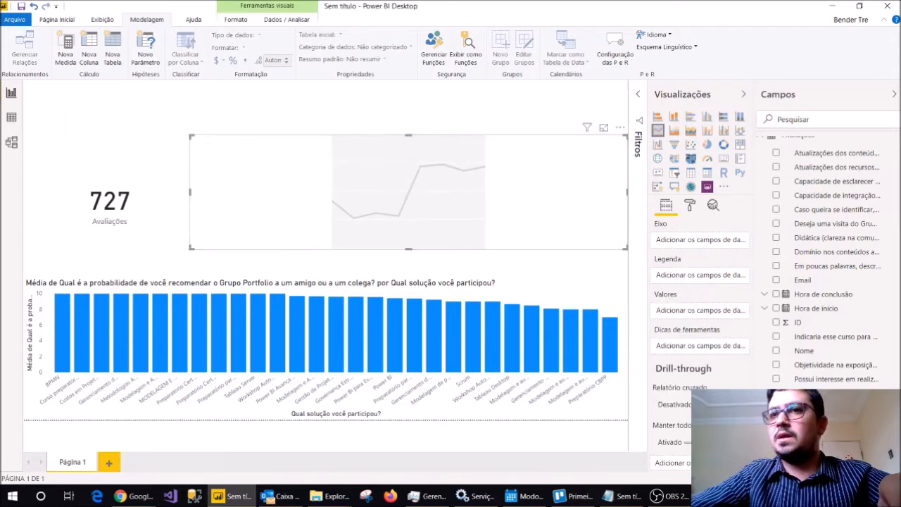
# Use ID as the line chart's value and rename that value Respostas.
pyautogui.click(786, 324)
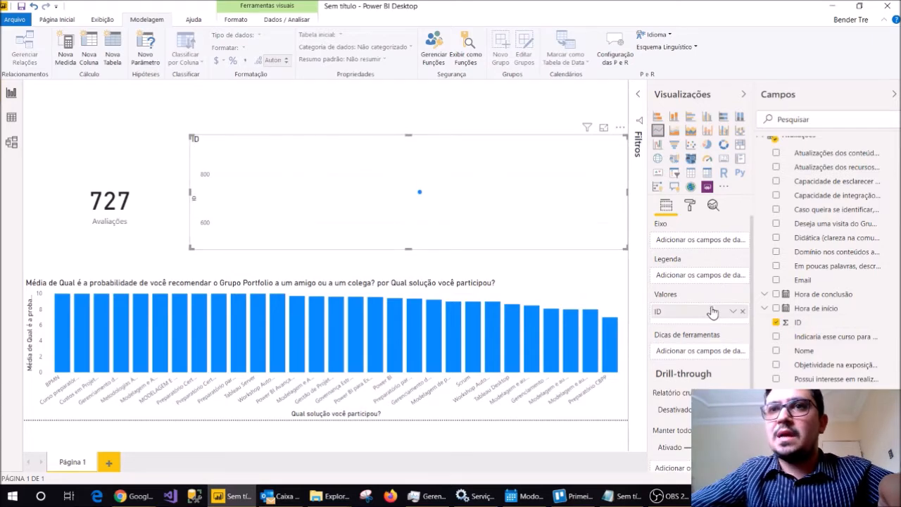
pyautogui.click(734, 315)
pyautogui.click(676, 324)
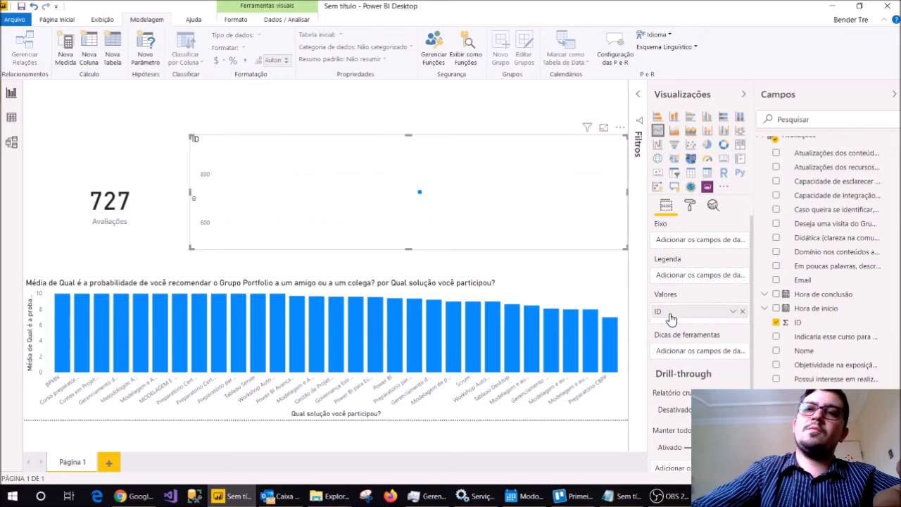
pyautogui.doubleClick(670, 315)
pyautogui.write('Respostas')
pyautogui.press('Return')
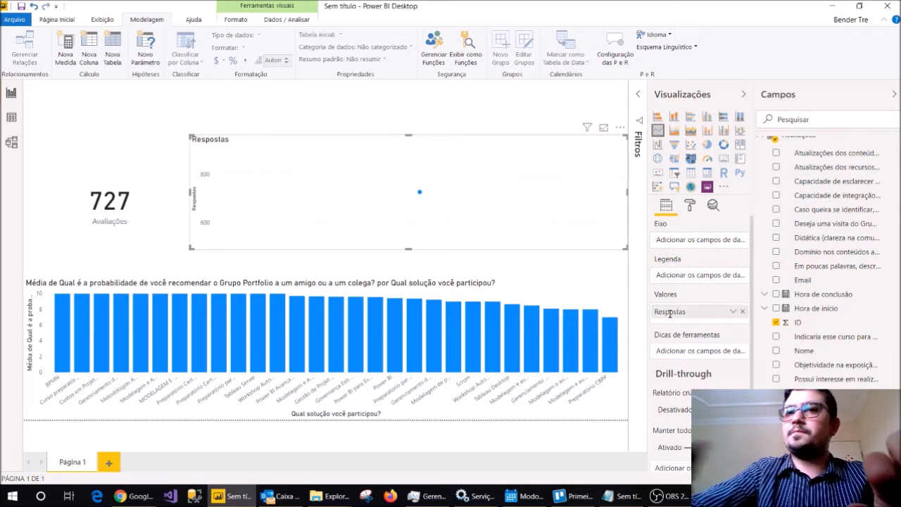
# Use Hora de conclusão as the line chart's axis and expand the date hierarchy down to month level.
pyautogui.click(775, 294)
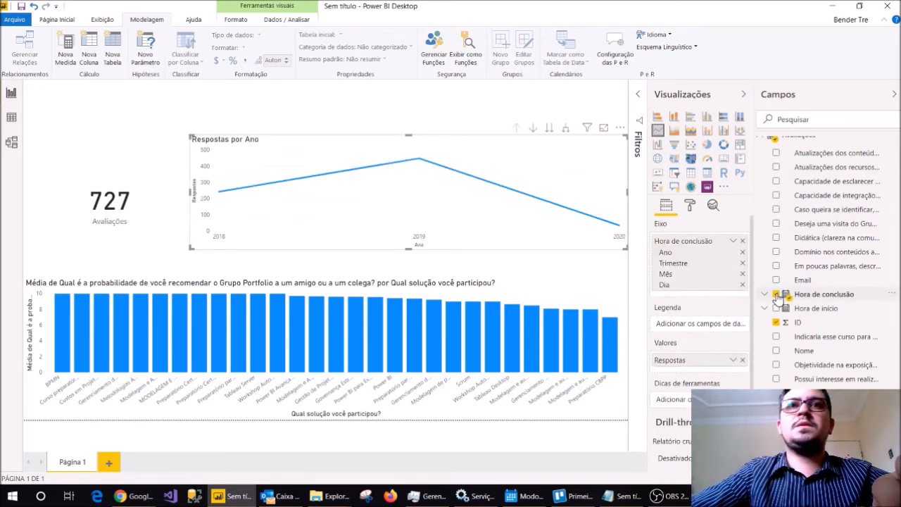
pyautogui.click(567, 130)
pyautogui.click(567, 130)
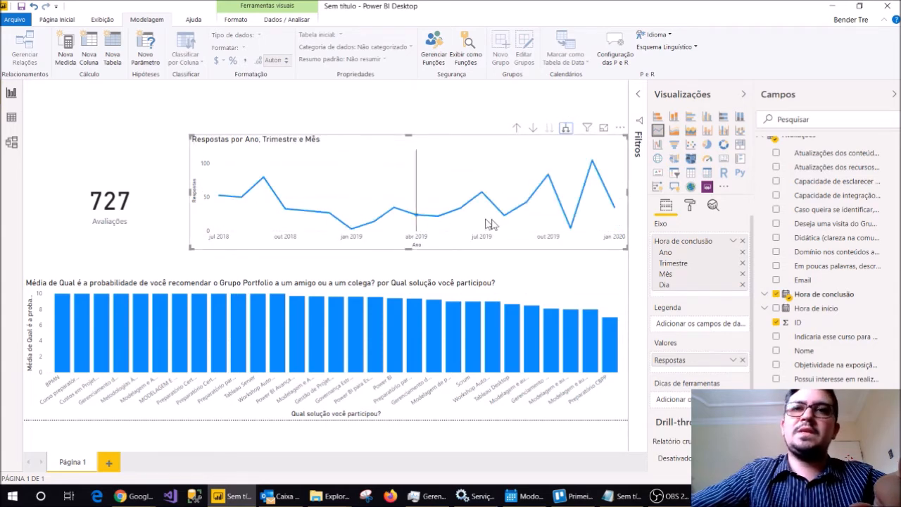
pyautogui.moveTo(605, 213)
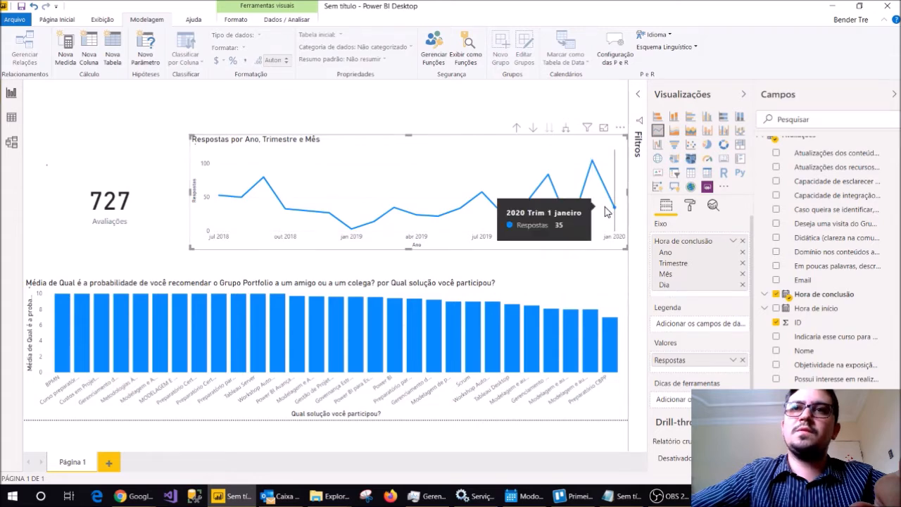
# Move the line chart left and down, then narrow the Avaliações card and place it beside the chart.
pyautogui.moveTo(200, 146); pyautogui.dragTo(168, 157)
pyautogui.moveTo(111, 213); pyautogui.dragTo(100, 206)
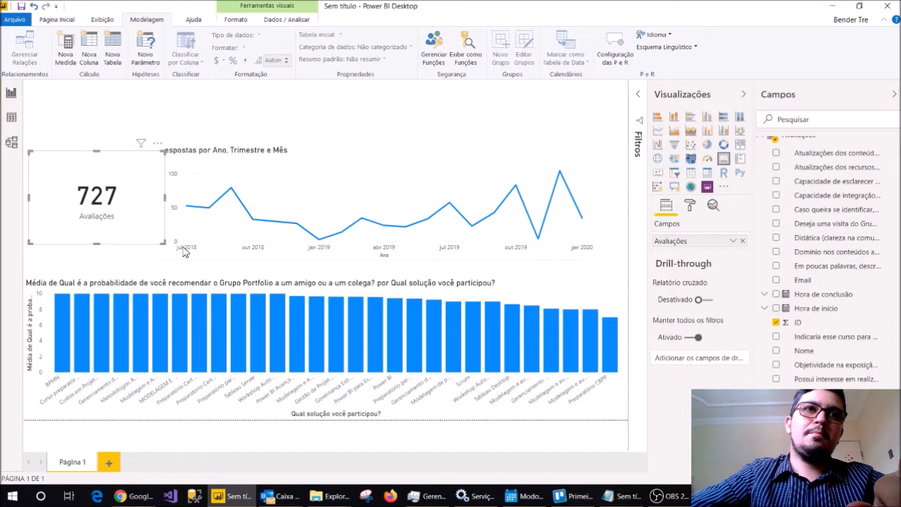
pyautogui.moveTo(163, 240)
pyautogui.mouseDown()
pyautogui.moveTo(141, 253)
pyautogui.moveTo(150, 245)
pyautogui.mouseUp()
pyautogui.moveTo(115, 218); pyautogui.dragTo(117, 212)
pyautogui.click(315, 124)
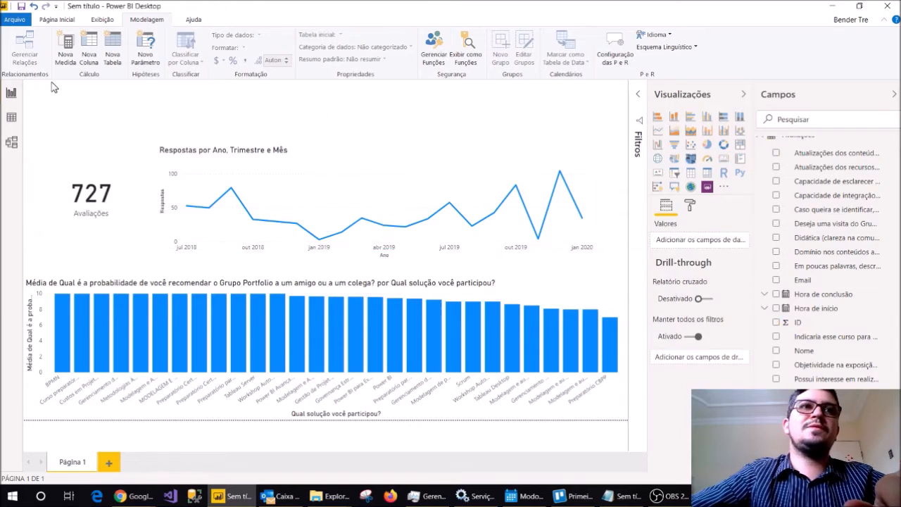
# Insert a wide text box at the head of the page with the text "Relatório de Satisfação".
pyautogui.click(57, 21)
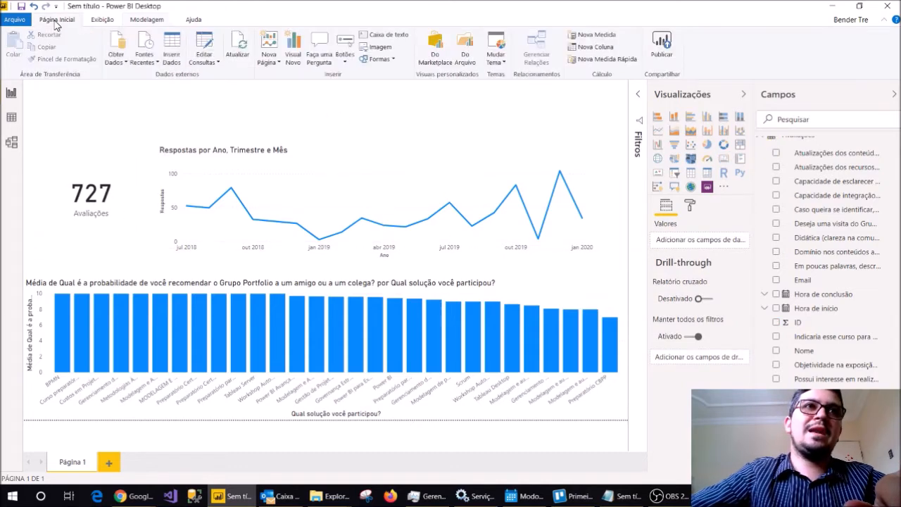
pyautogui.click(386, 39)
pyautogui.moveTo(223, 121); pyautogui.dragTo(321, 78)
pyautogui.moveTo(294, 222); pyautogui.dragTo(553, 132)
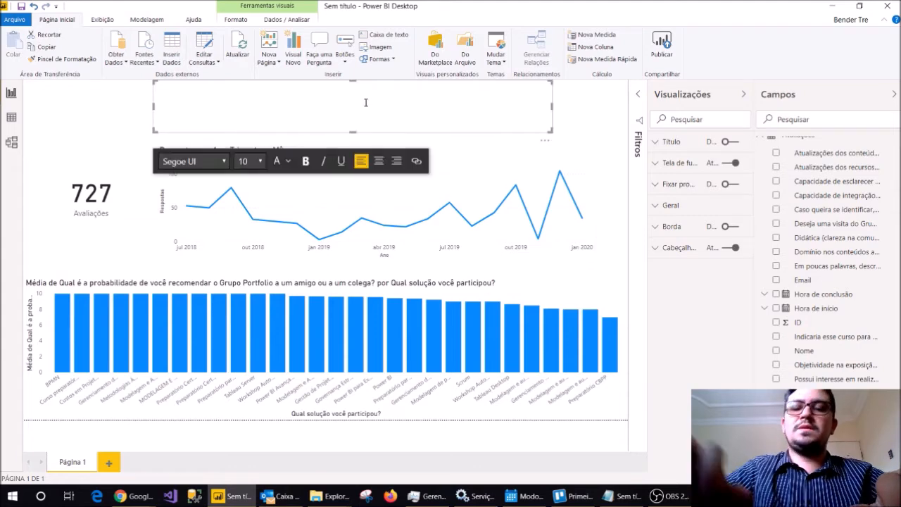
pyautogui.write('Relatório de Satisfação')
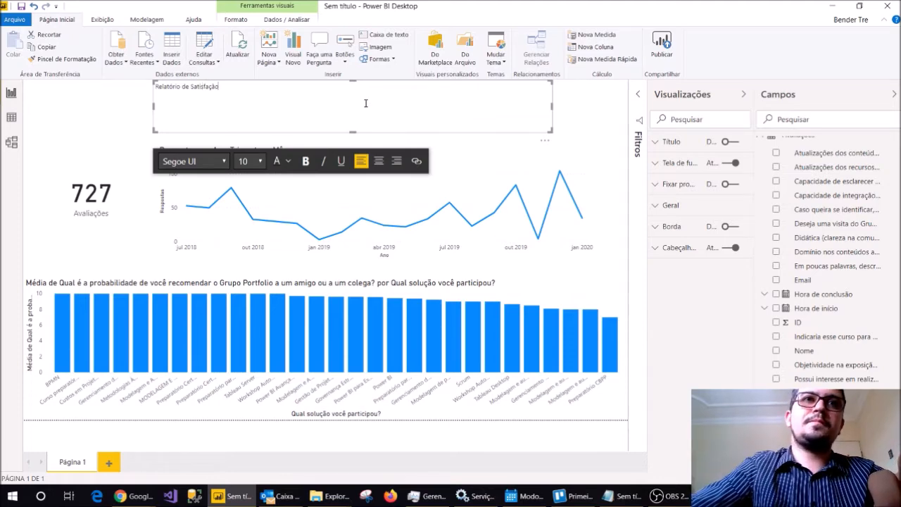
# Center the report title text and set its font size to 36.
pyautogui.click(378, 161)
pyautogui.click(260, 161)
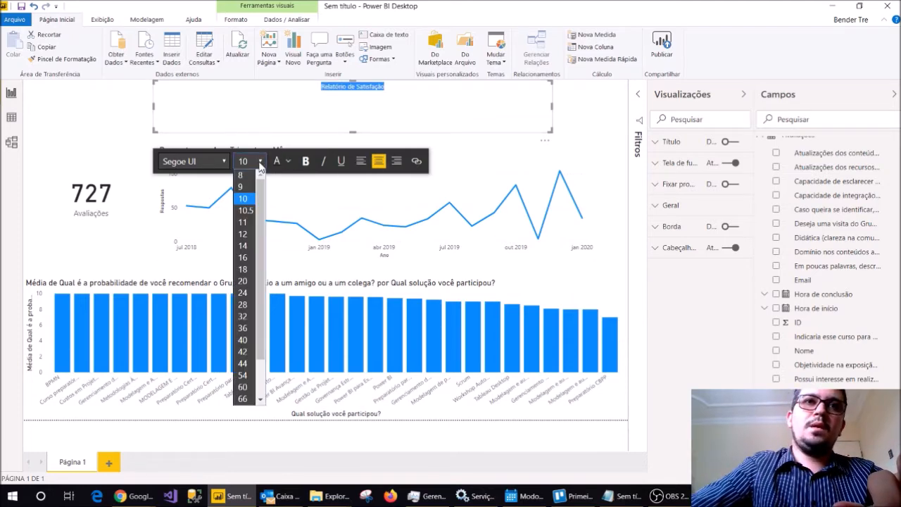
pyautogui.click(242, 328)
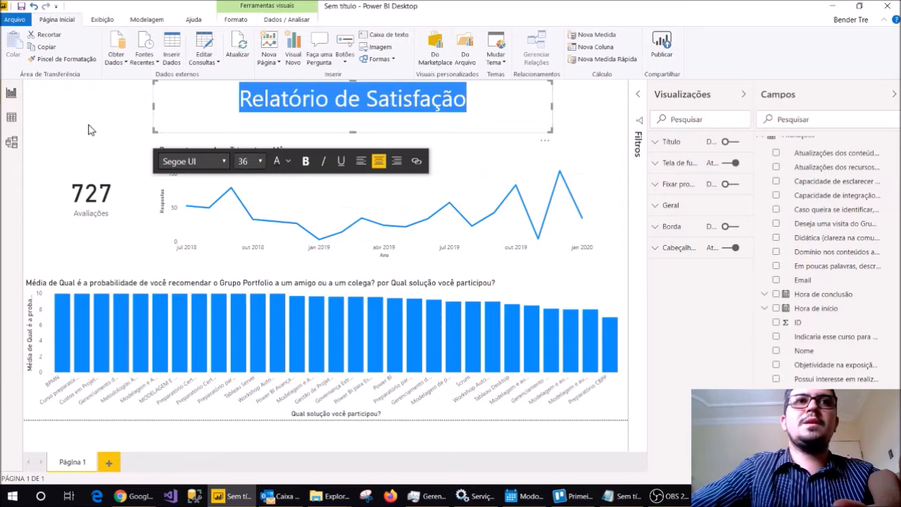
pyautogui.click(119, 118)
# Move the Avaliações card up beside the report title and shift the line chart toward the page's right side.
pyautogui.moveTo(99, 213); pyautogui.dragTo(94, 145)
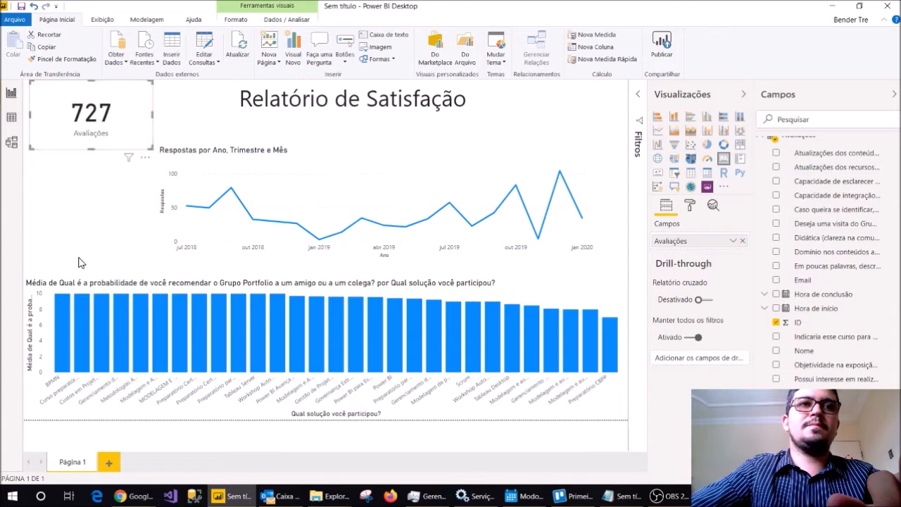
pyautogui.click(79, 262)
pyautogui.click(159, 147)
pyautogui.click(159, 144)
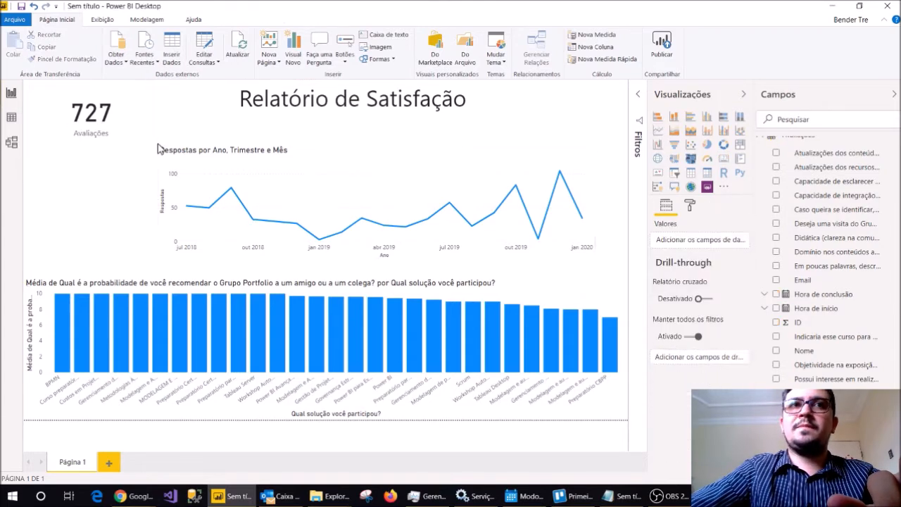
pyautogui.click(164, 154)
pyautogui.moveTo(192, 146); pyautogui.dragTo(215, 151)
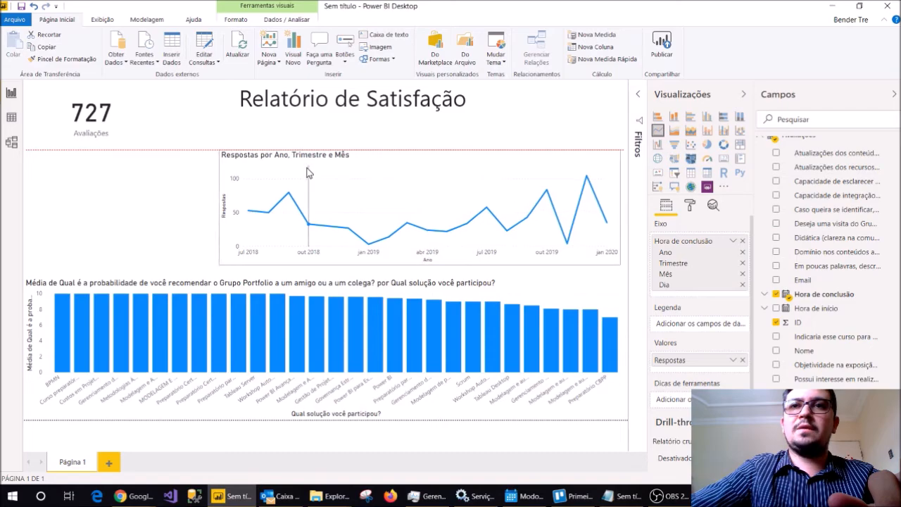
# Add a gauge below the Avaliações card, widen it up to the line chart, and show the Média of the recommendation probability field.
pyautogui.click(105, 180)
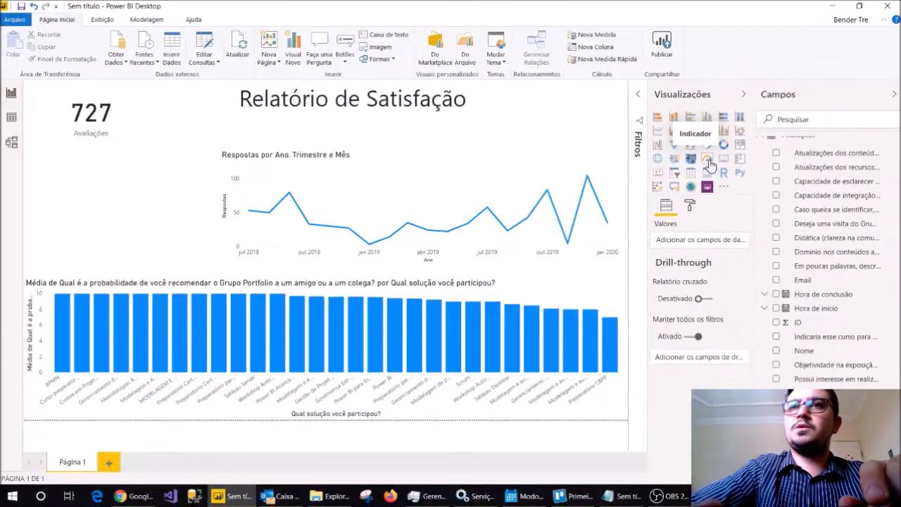
pyautogui.click(703, 158)
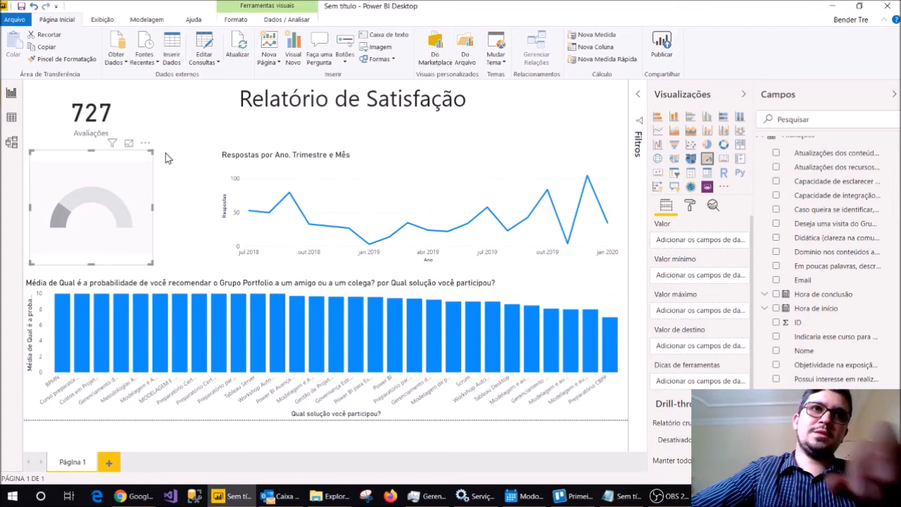
pyautogui.moveTo(152, 152); pyautogui.dragTo(215, 156)
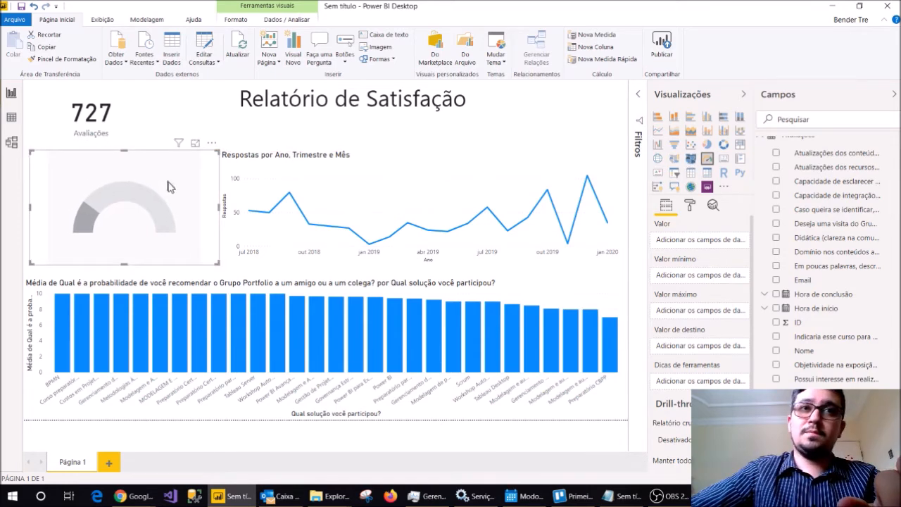
pyautogui.moveTo(830, 407); pyautogui.dragTo(736, 243)
pyautogui.click(736, 242)
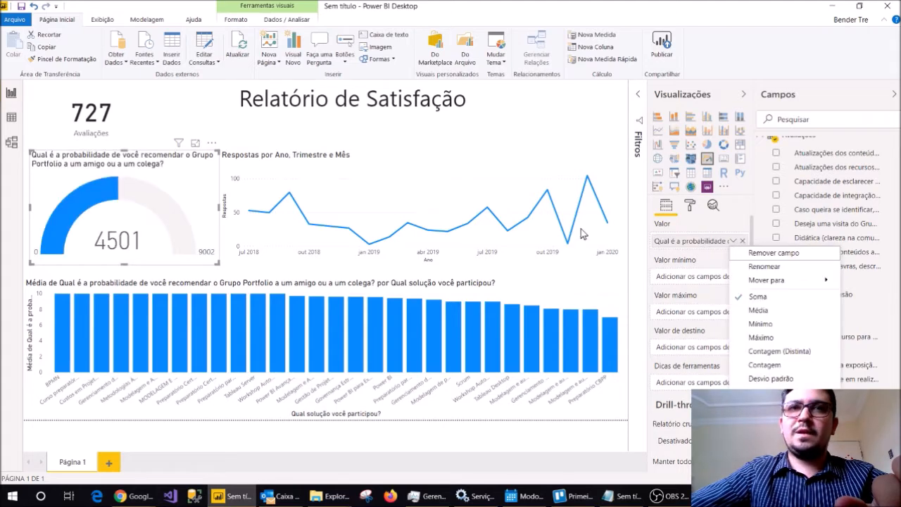
pyautogui.click(766, 311)
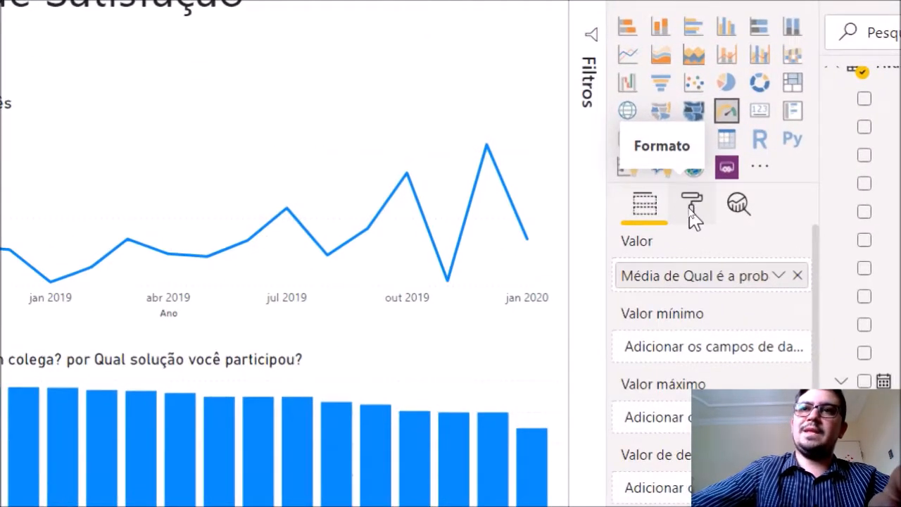
# Set the maximum of the gauge axis to 10, leaving the minimum empty.
pyautogui.click(691, 211)
pyautogui.click(724, 296)
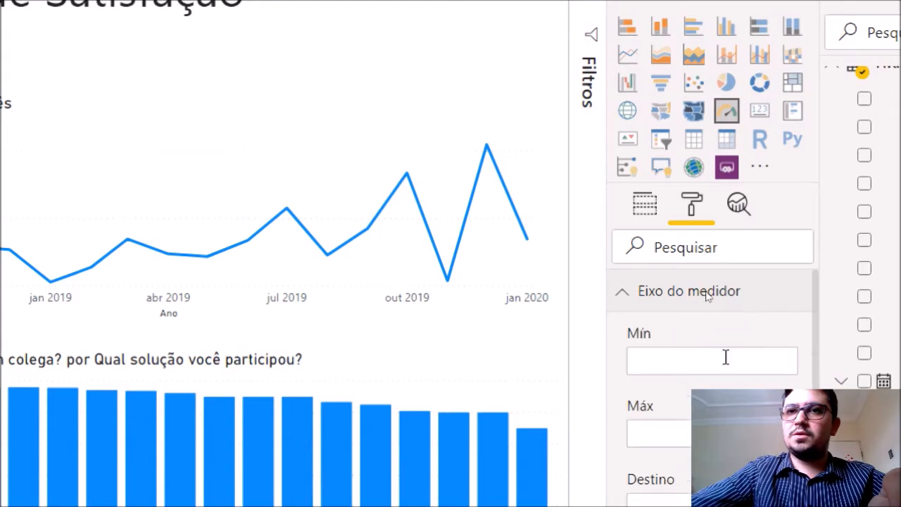
pyautogui.click(707, 357)
pyautogui.write('10')
pyautogui.hotkey('alt', 'Tab')
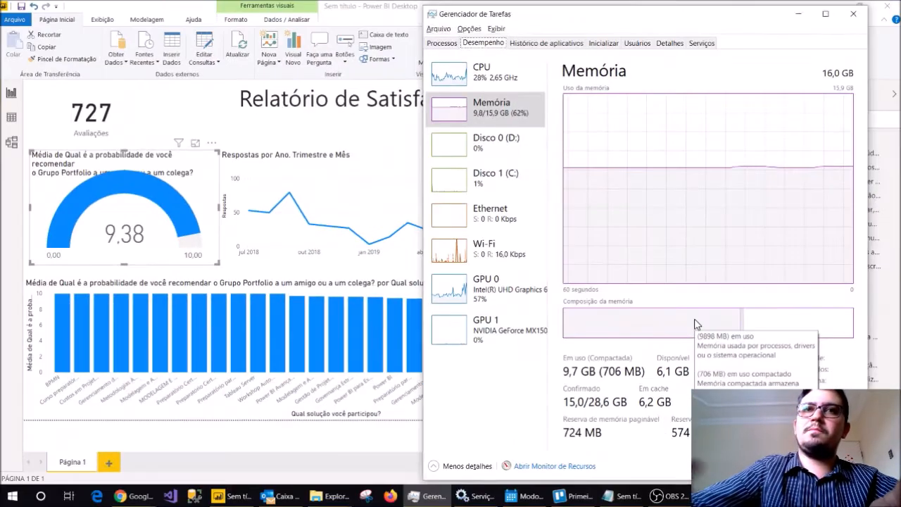
pyautogui.click(798, 14)
pyautogui.click(678, 284)
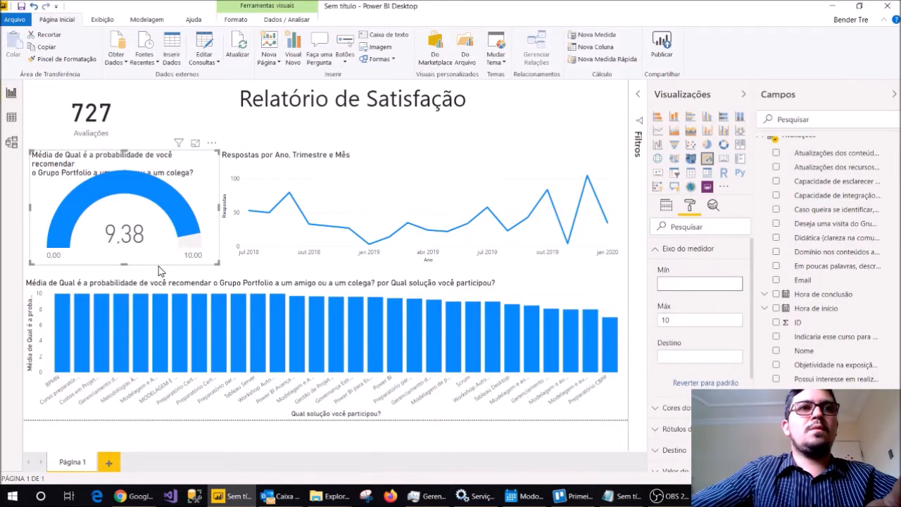
pyautogui.click(663, 250)
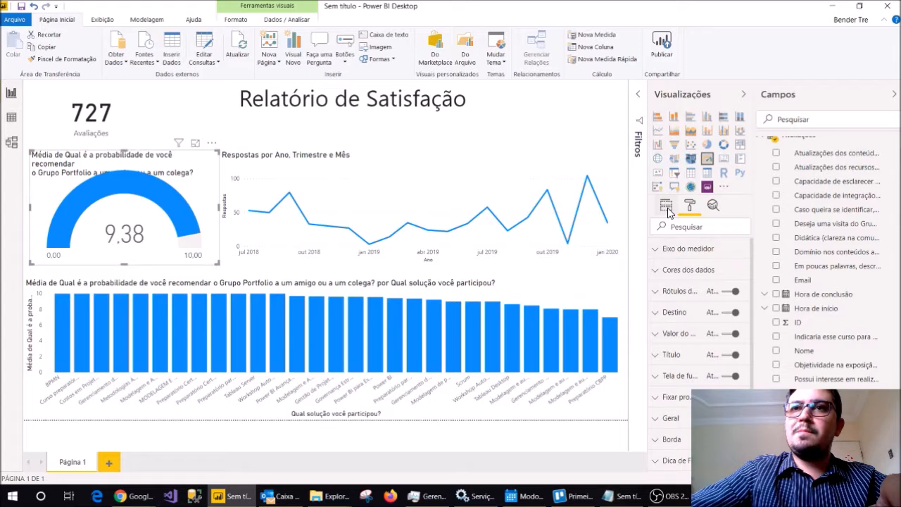
# Rename the gauge's value field as Recomendação.
pyautogui.click(666, 206)
pyautogui.doubleClick(673, 241)
pyautogui.write('Recomendação')
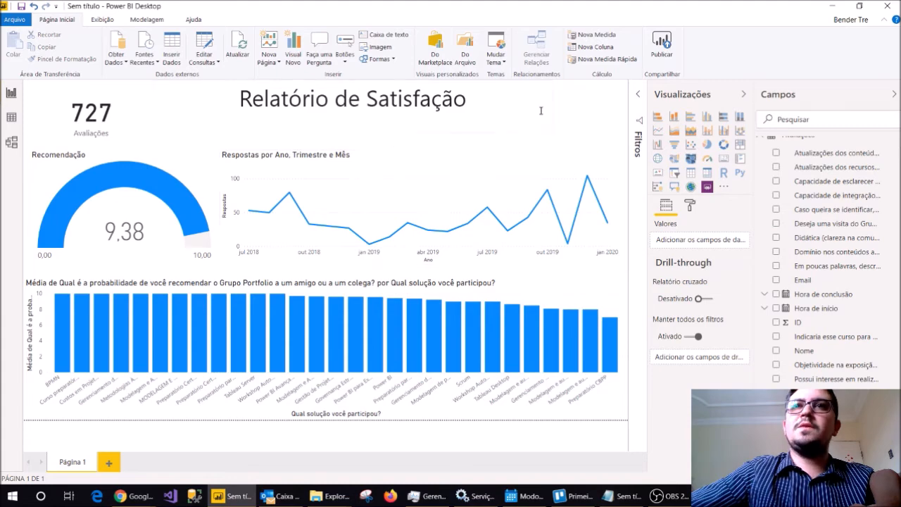
# Save the report in the Downloads folder under the name Relatório de Avaliações.
pyautogui.click(23, 7)
pyautogui.scroll(5, 106, 123)
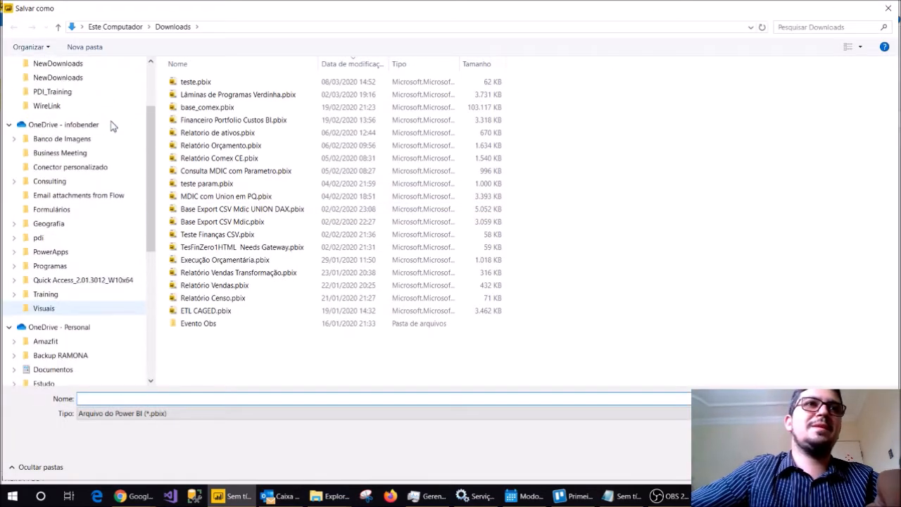
pyautogui.scroll(3, 113, 126)
pyautogui.click(60, 86)
pyautogui.click(51, 100)
pyautogui.click(150, 398)
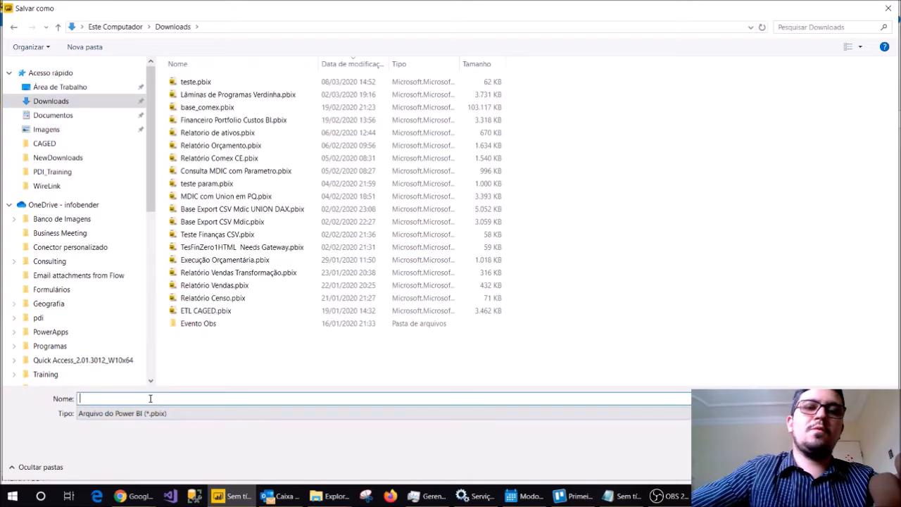
pyautogui.write('Relatório de A')
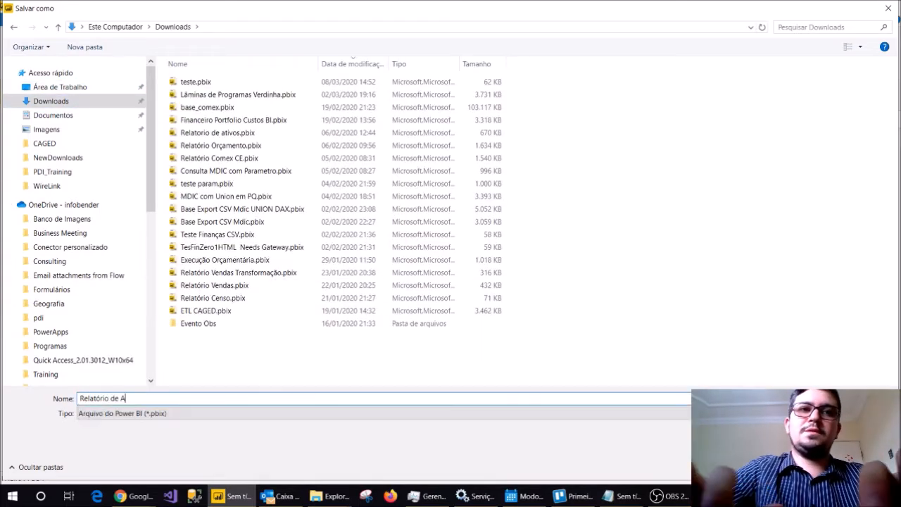
pyautogui.write('valiação')
pyautogui.press('Return')
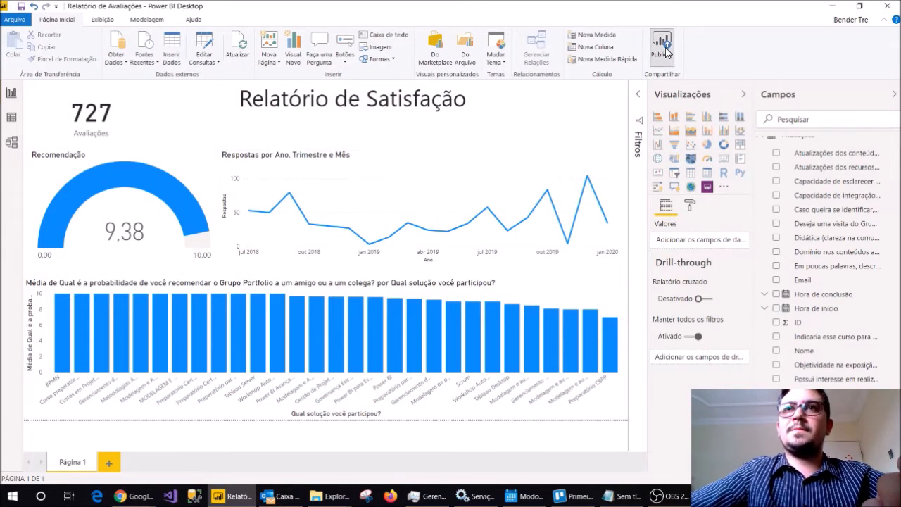
# Publish the report to Meu workspace and dismiss the publishing dialog.
pyautogui.click(545, 316)
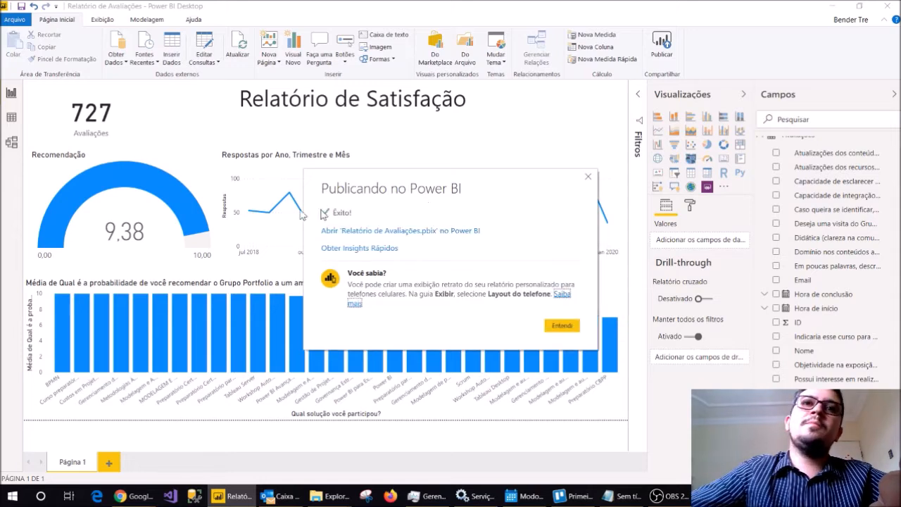
pyautogui.click(562, 326)
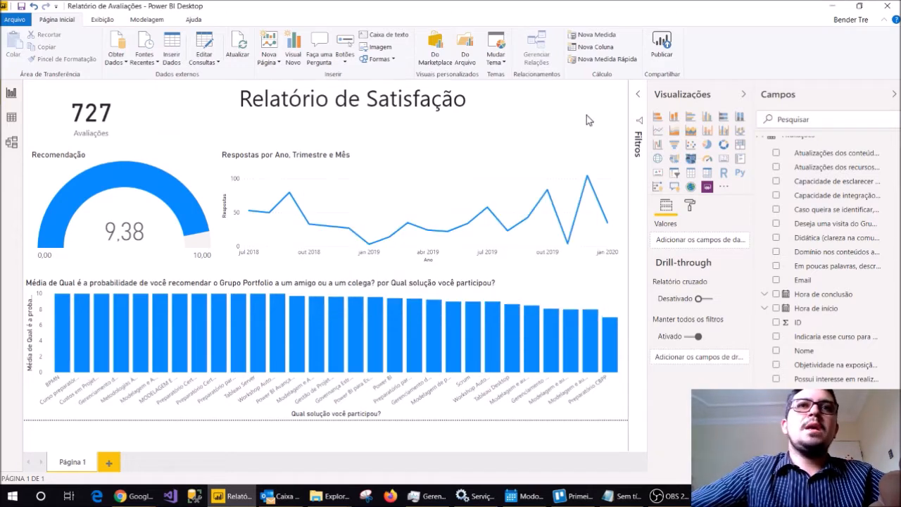
# Apply the Bloom theme to the report.
pyautogui.click(493, 59)
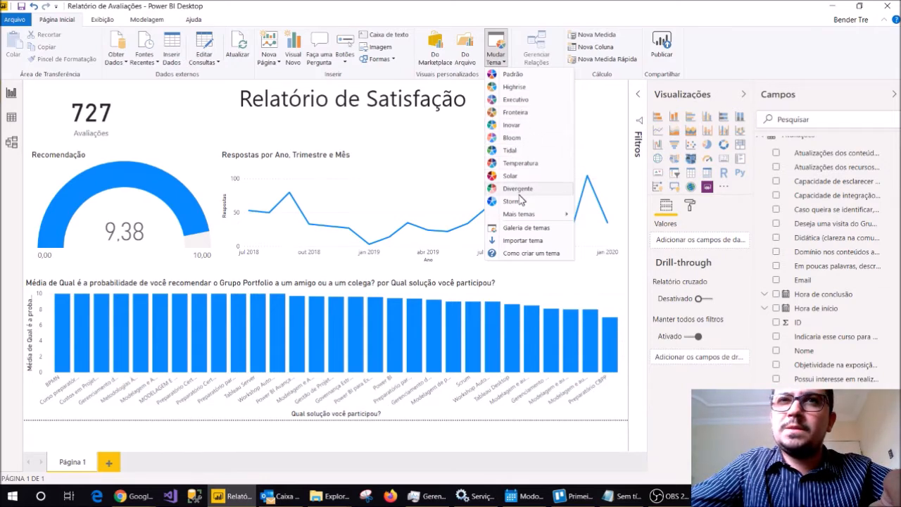
pyautogui.click(519, 140)
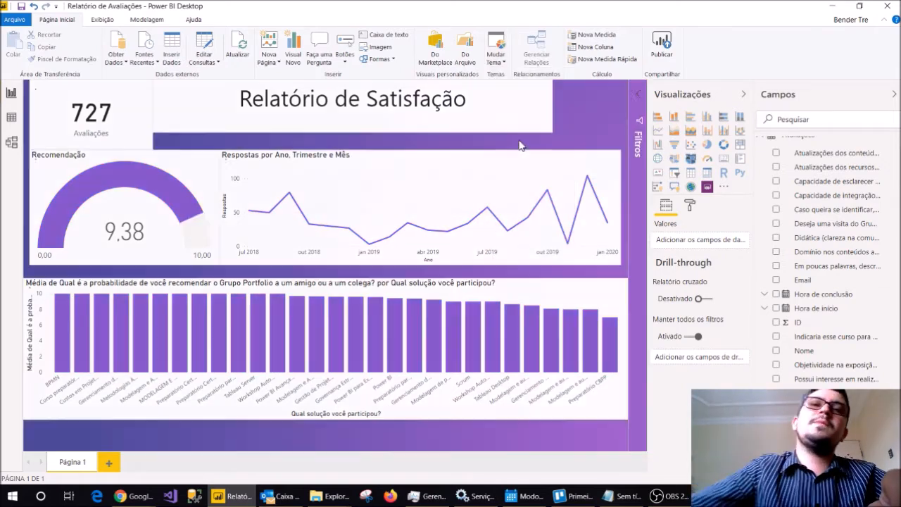
# Shrink the Avaliações card and narrow the Recomendação gauge slightly to leave gaps between them and the neighbouring visuals.
pyautogui.click(146, 145)
pyautogui.moveTo(150, 144); pyautogui.dragTo(147, 139)
pyautogui.click(216, 170)
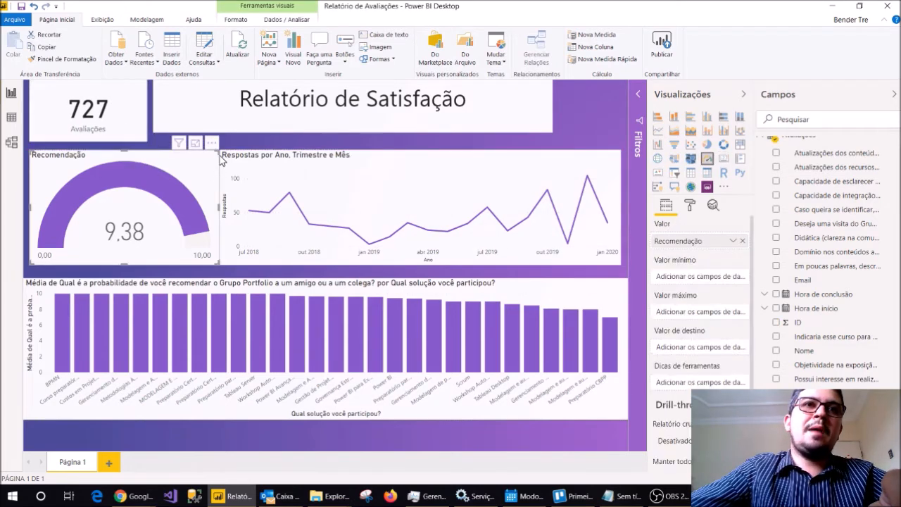
pyautogui.moveTo(220, 155); pyautogui.dragTo(214, 152)
pyautogui.click(79, 273)
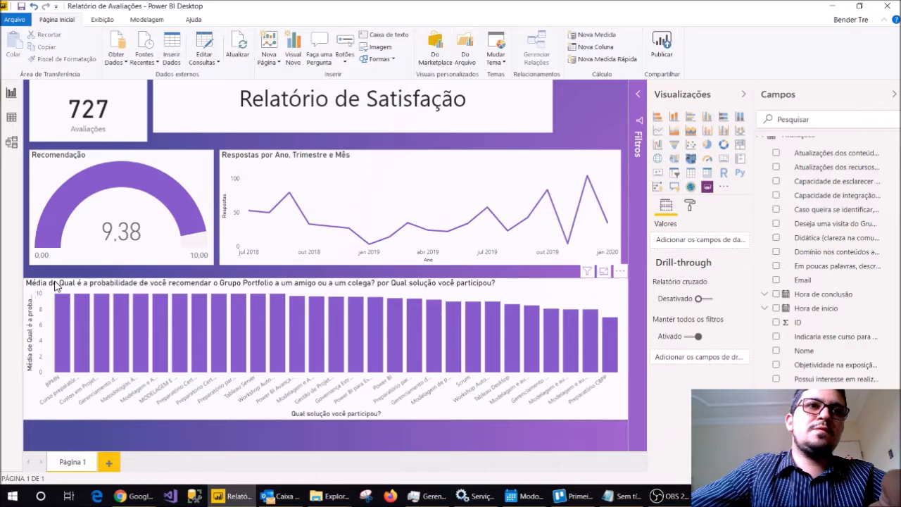
# Align both sides of the solution column chart with the visuals above, and raise its lower and upper edges to narrow the gap.
pyautogui.click(56, 284)
pyautogui.moveTo(24, 282); pyautogui.dragTo(29, 281)
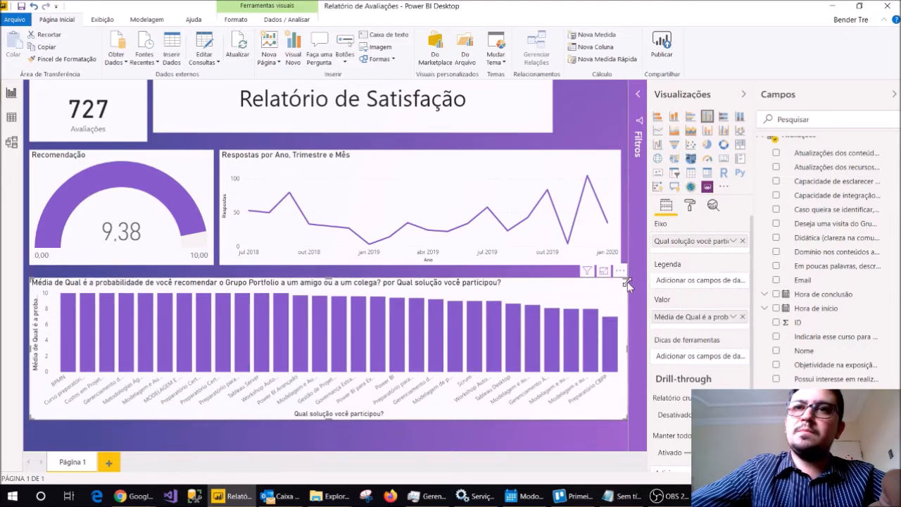
pyautogui.moveTo(621, 285); pyautogui.dragTo(618, 282)
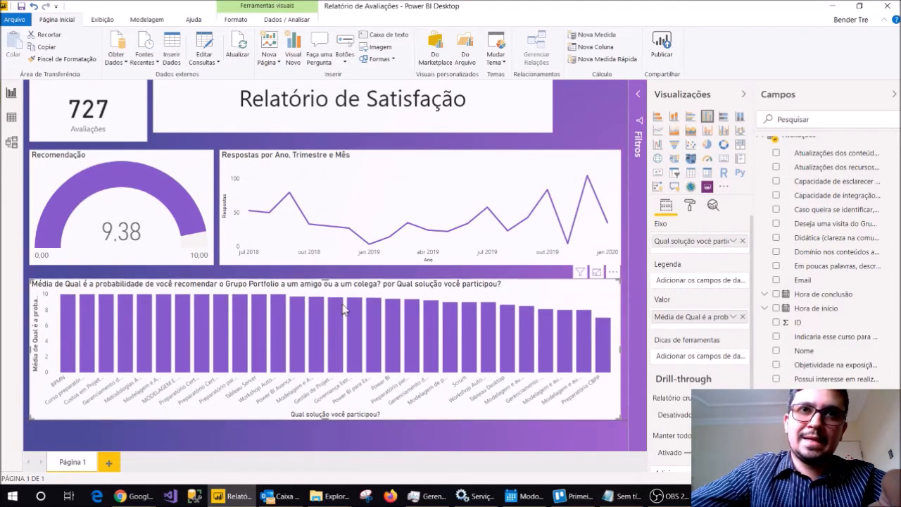
pyautogui.moveTo(324, 419); pyautogui.dragTo(323, 412)
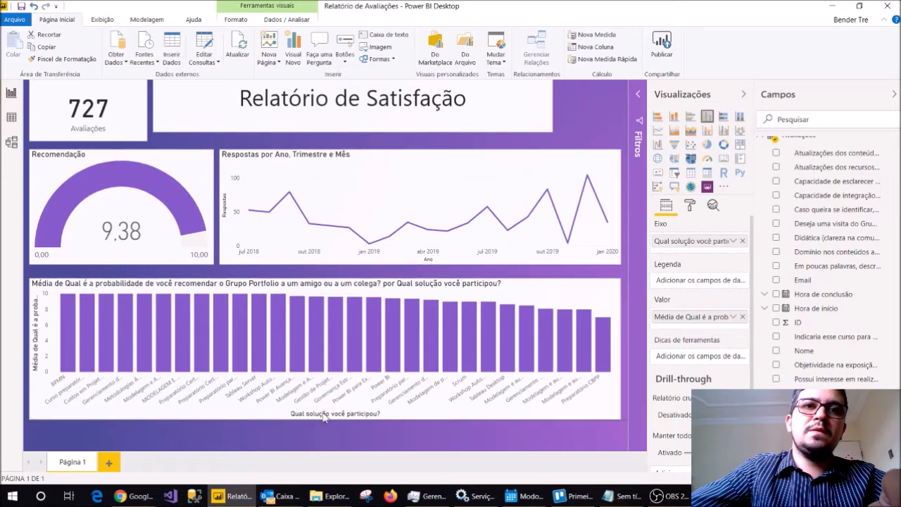
pyautogui.moveTo(324, 280); pyautogui.dragTo(324, 271)
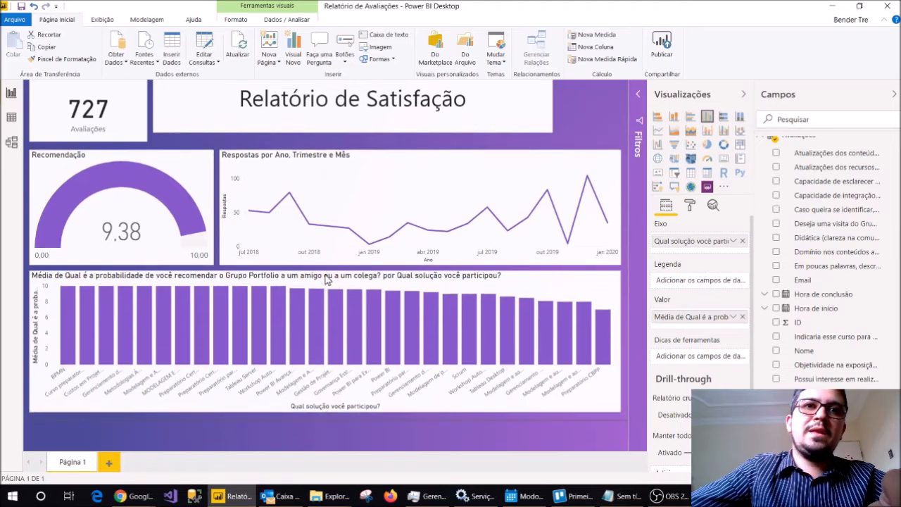
# Widen the report title text box until it ends level with the line chart's right edge.
pyautogui.click(235, 267)
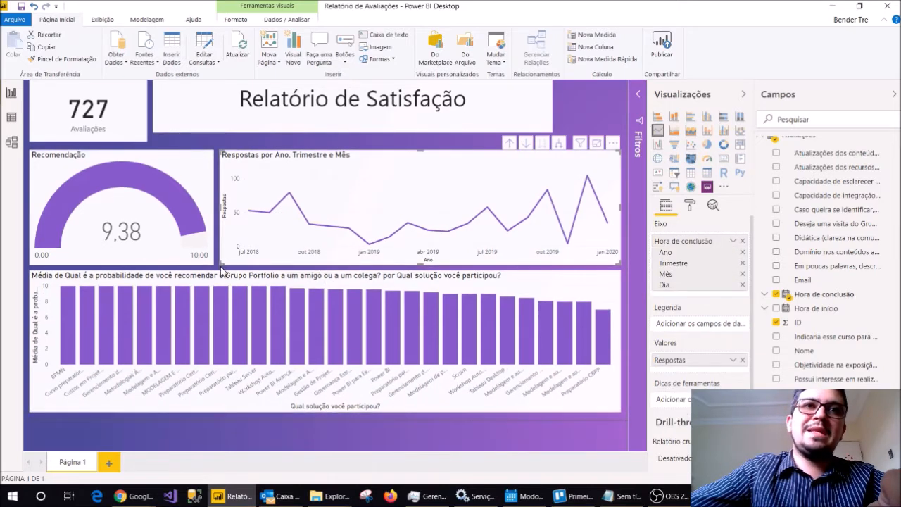
pyautogui.click(543, 128)
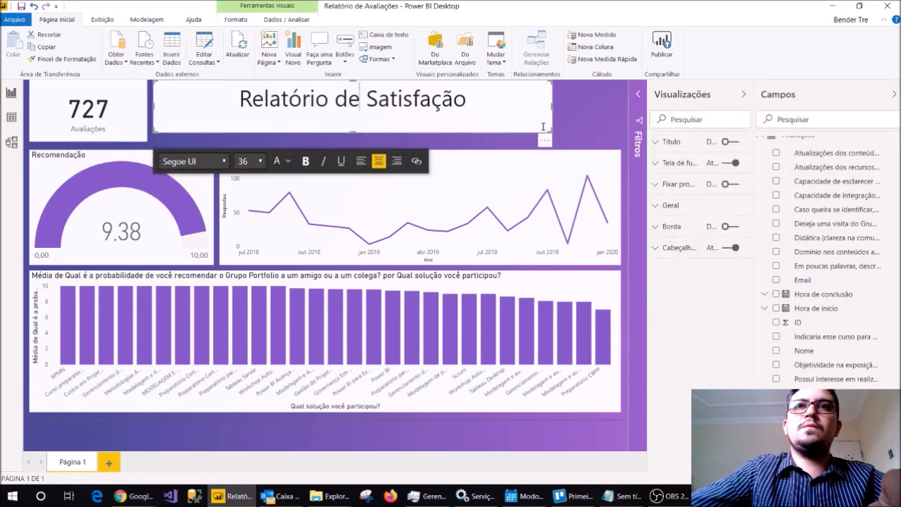
pyautogui.moveTo(551, 131); pyautogui.dragTo(621, 134)
pyautogui.click(551, 133)
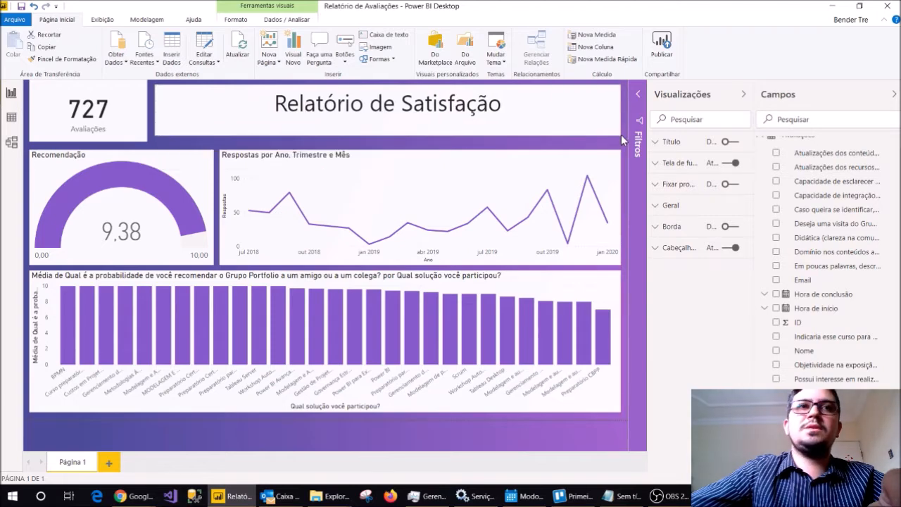
# Extend the upper edge of the monthly responses line chart closer to the report title box.
pyautogui.click(395, 143)
pyautogui.click(413, 152)
pyautogui.click(421, 147)
pyautogui.click(422, 153)
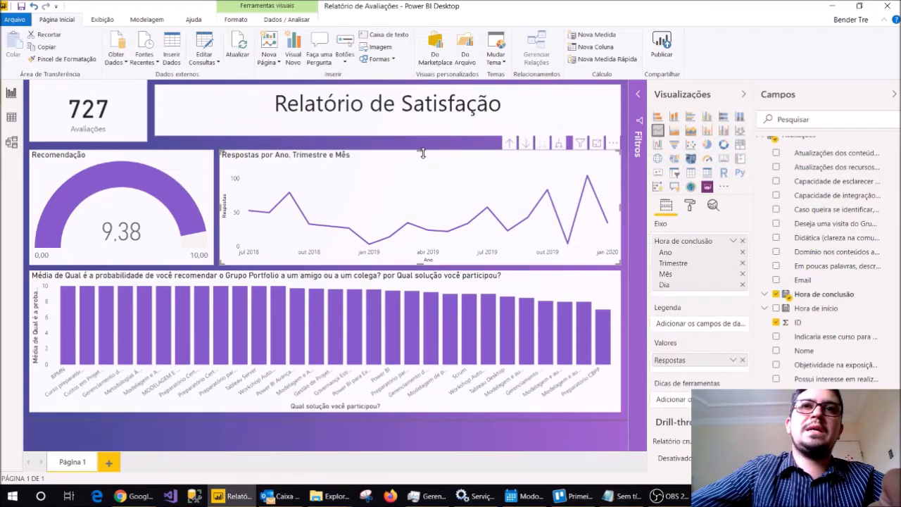
pyautogui.moveTo(422, 150); pyautogui.dragTo(422, 143)
# Shorten the Avaliações card to match the title box and extend the Recomendação gauge up to the line chart's top edge.
pyautogui.click(140, 98)
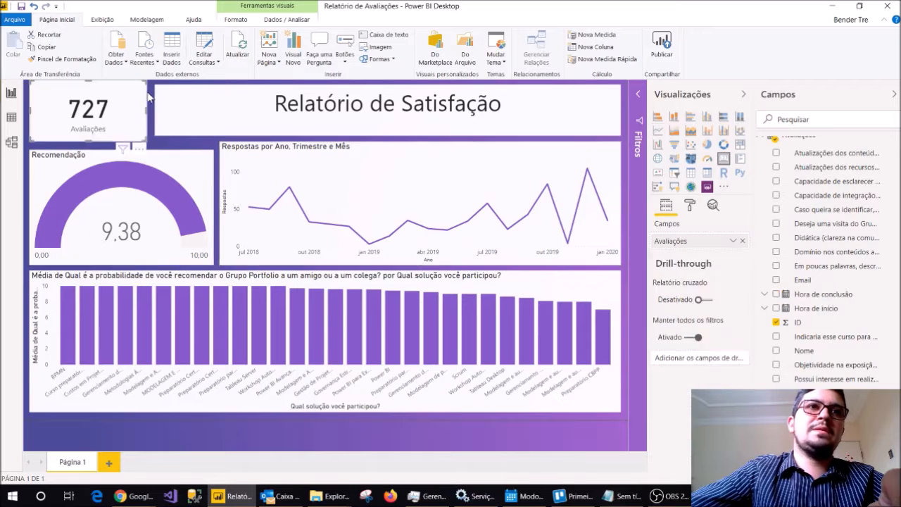
pyautogui.moveTo(147, 83); pyautogui.dragTo(148, 86)
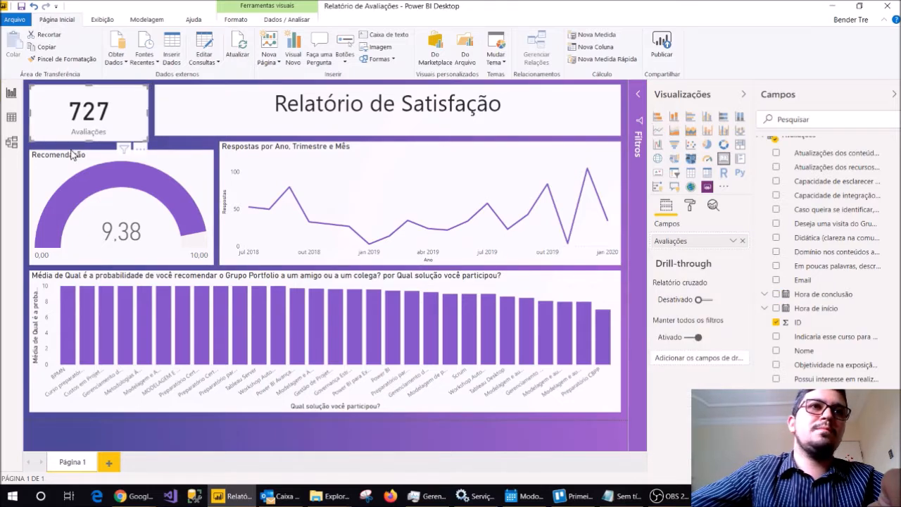
pyautogui.moveTo(89, 138); pyautogui.dragTo(121, 142)
pyautogui.click(94, 153)
pyautogui.click(217, 146)
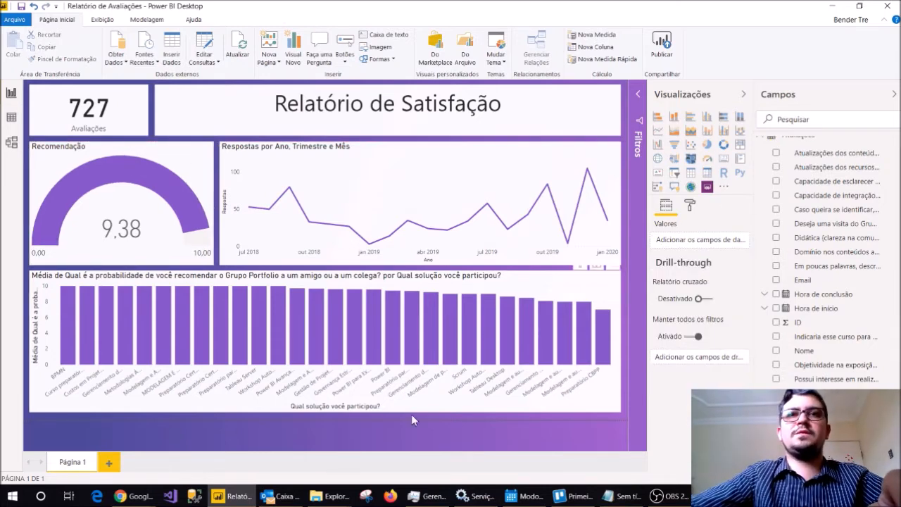
# Republish the report to Meu workspace with its changes saved, and open the published Relatório de Avaliações in the browser.
pyautogui.click(661, 44)
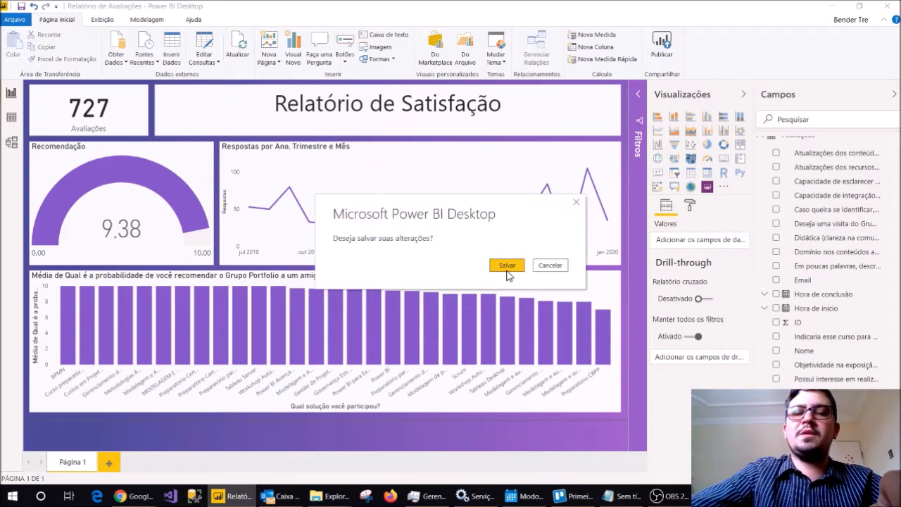
pyautogui.click(507, 265)
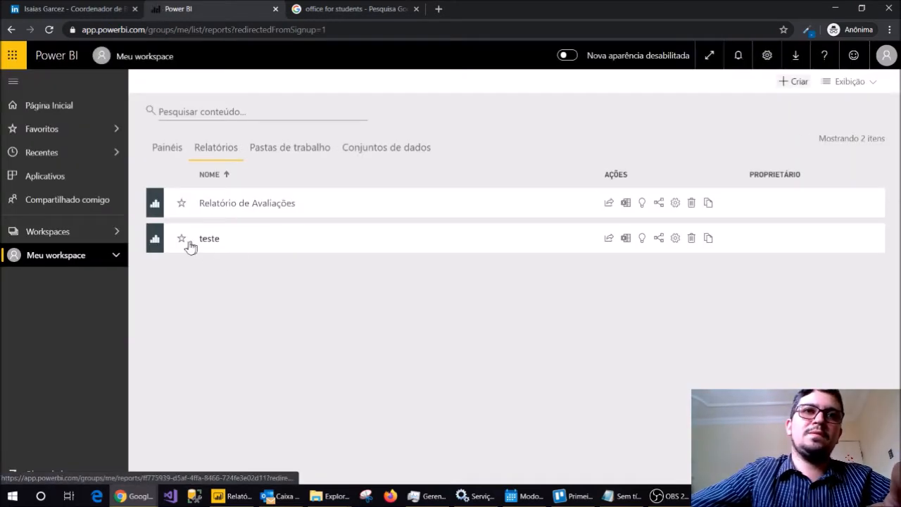
pyautogui.click(209, 205)
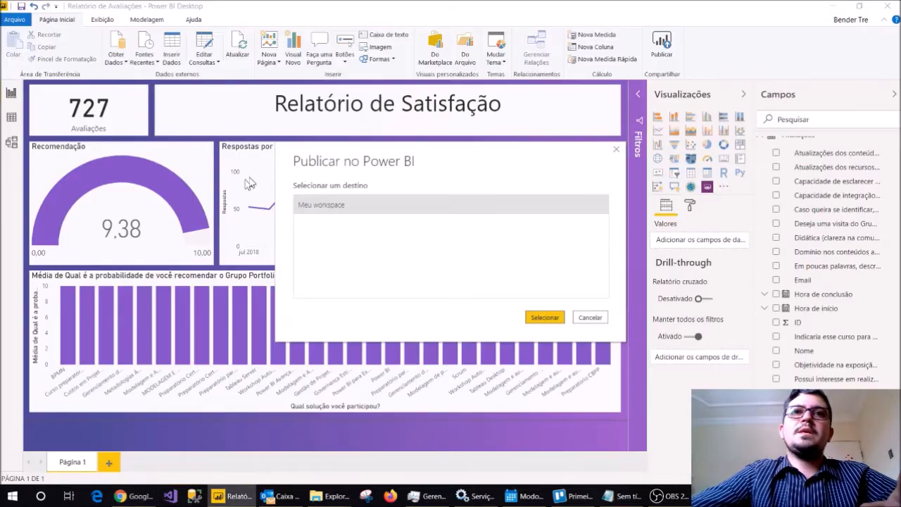
pyautogui.click(543, 316)
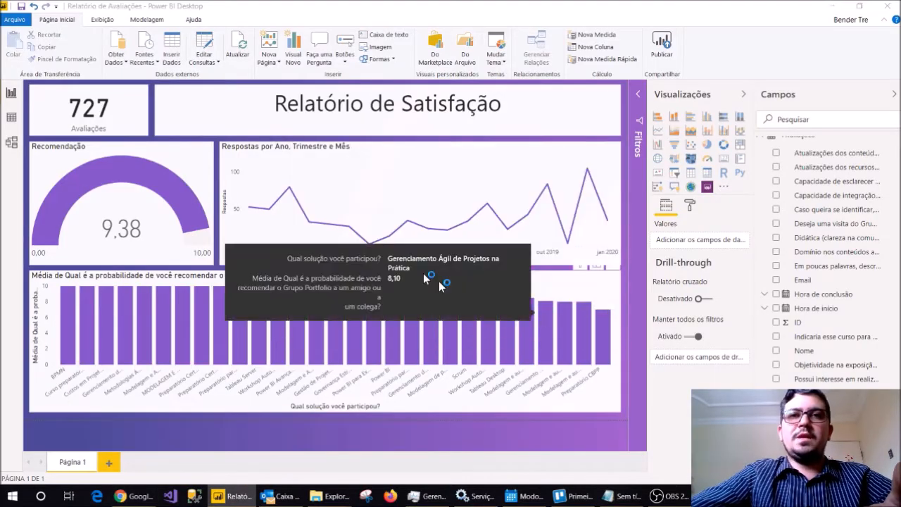
pyautogui.click(518, 276)
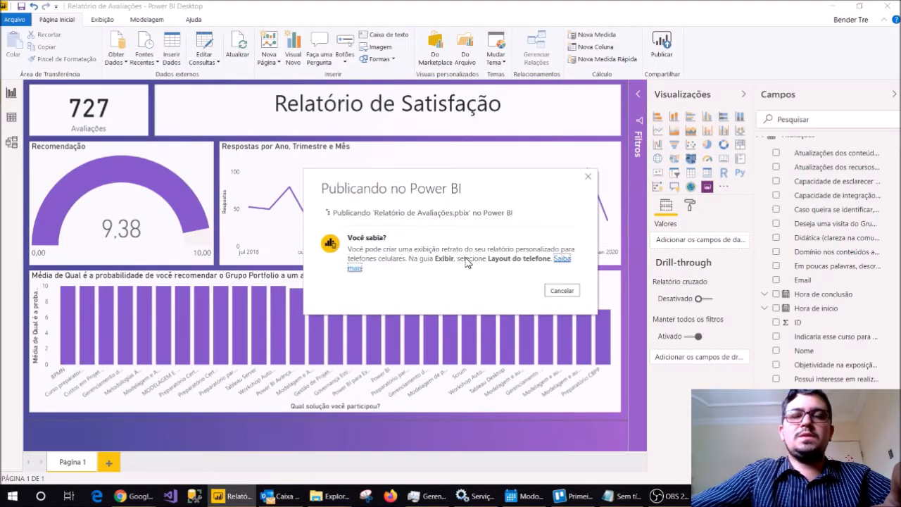
# Check the publishing progress in Power BI Desktop alongside the online report in the browser.
pyautogui.hotkey('alt', 'Tab')
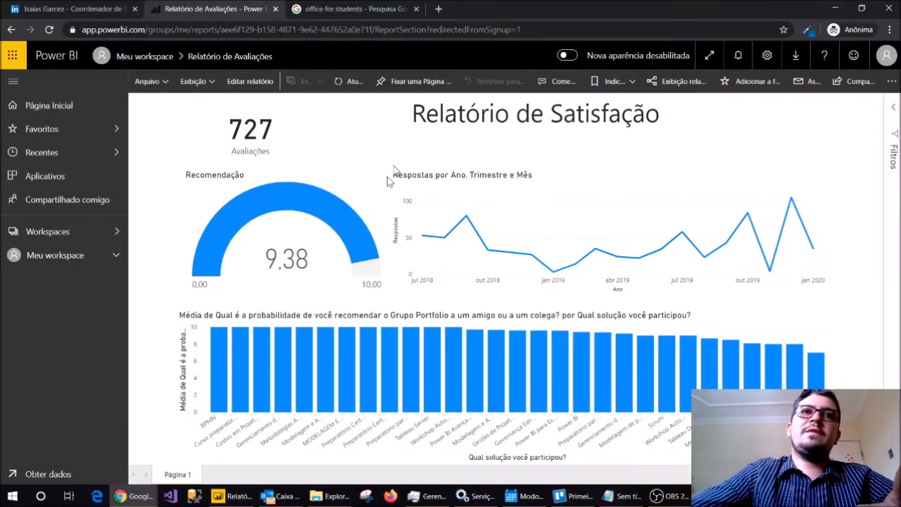
pyautogui.hotkey('alt', 'Tab')
pyautogui.hotkey('alt', 'Tab')
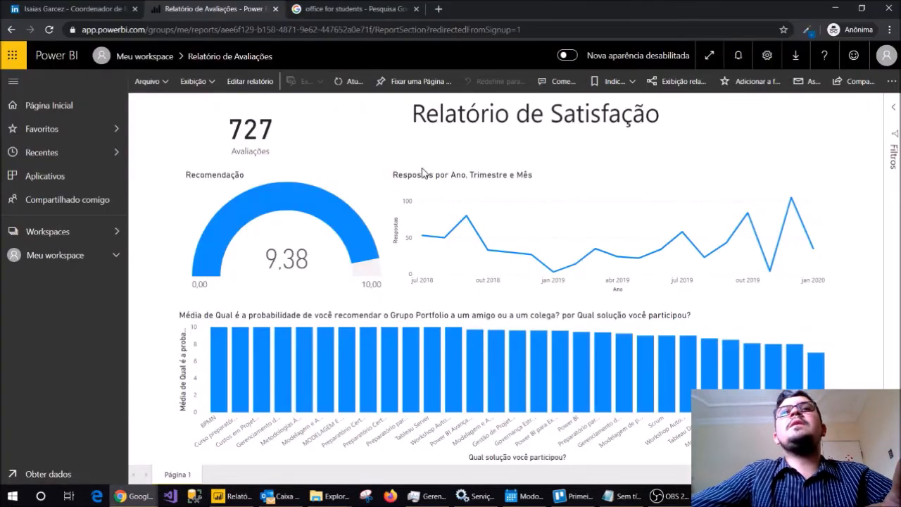
pyautogui.hotkey('alt', 'Tab')
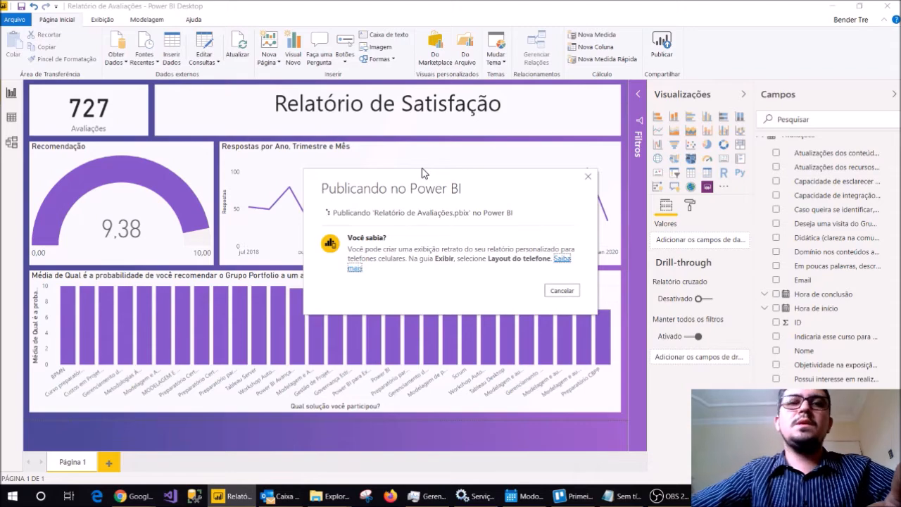
pyautogui.hotkey('alt', 'Tab')
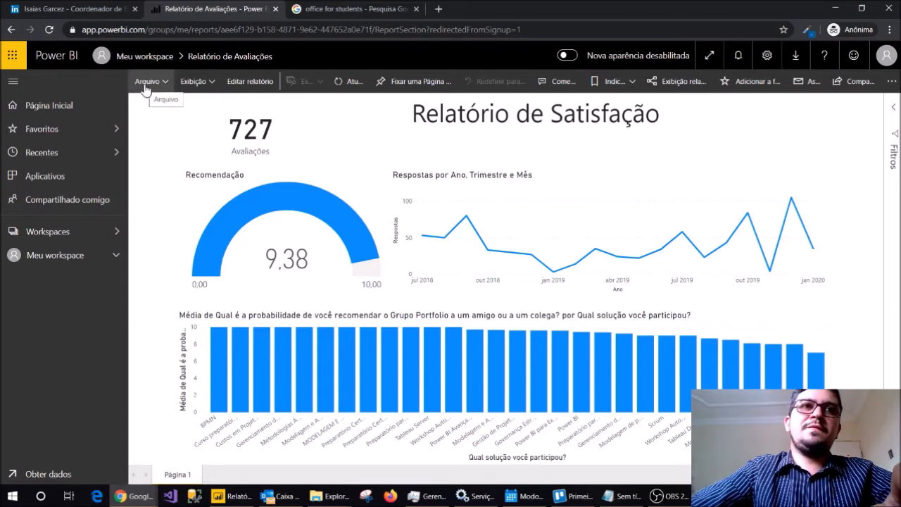
# Reopen Relatório de Avaliações from the list of reports in Meu workspace.
pyautogui.click(64, 255)
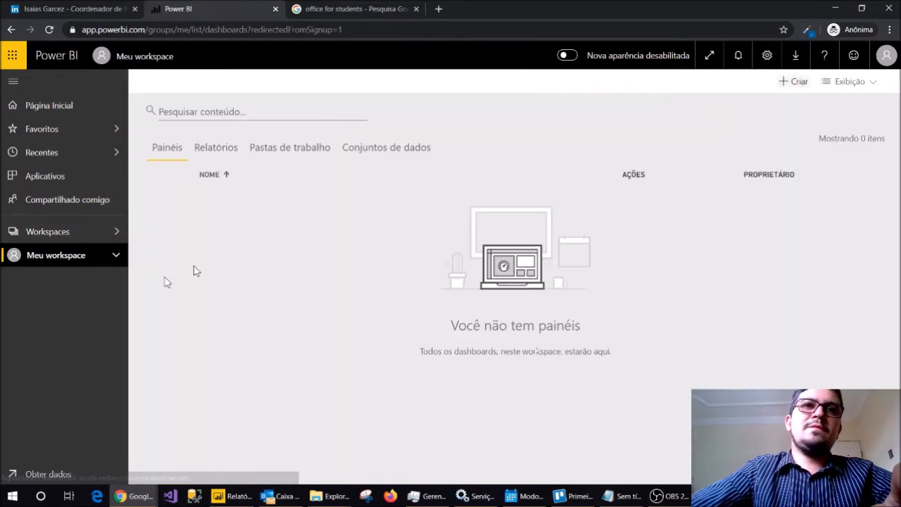
pyautogui.click(877, 64)
pyautogui.click(59, 292)
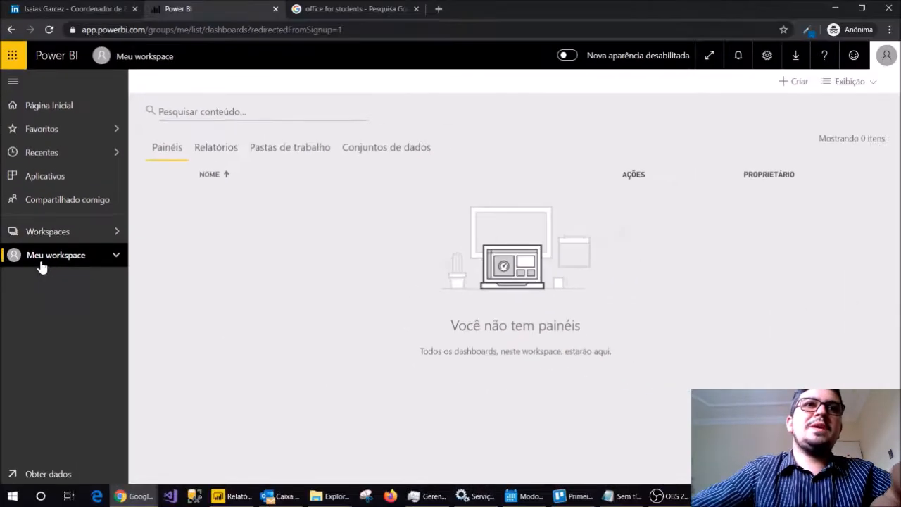
pyautogui.click(223, 154)
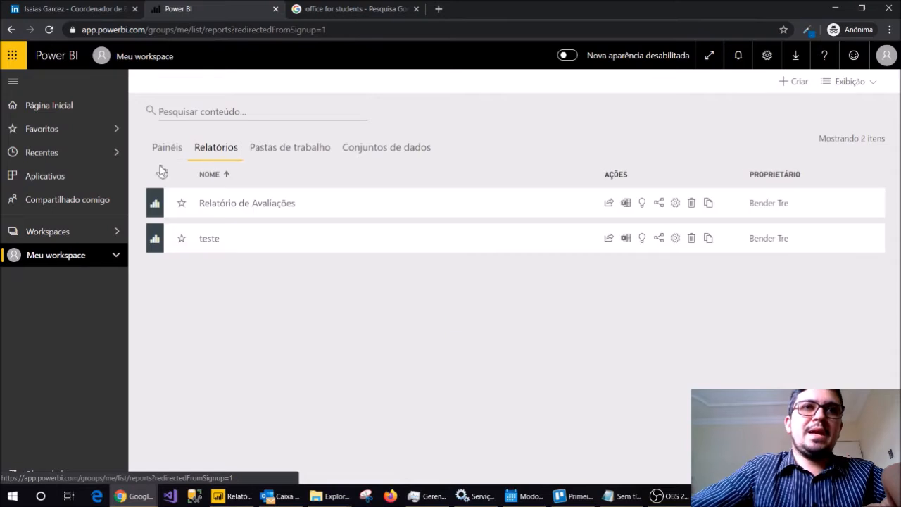
pyautogui.click(258, 206)
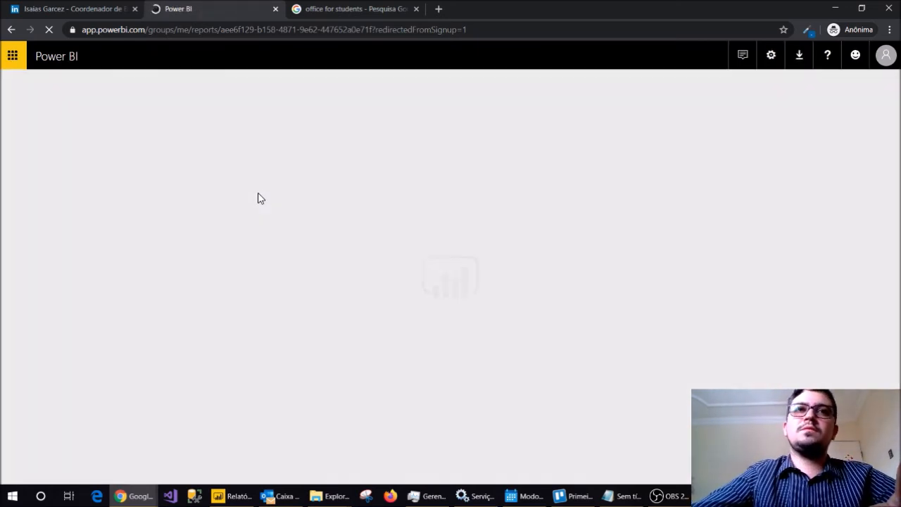
# Switch to Power BI Desktop, dismiss the publishing dialog, and return to the online report in the browser.
pyautogui.hotkey('alt', 'Tab')
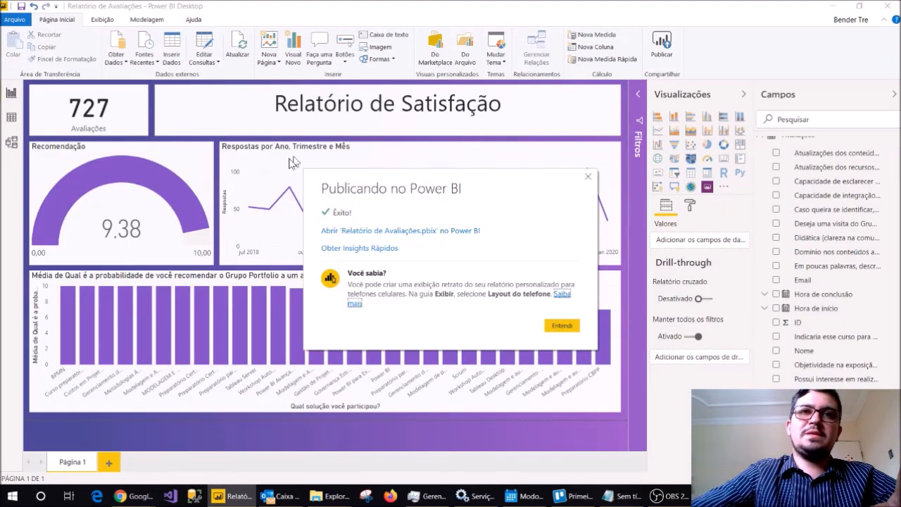
pyautogui.click(562, 325)
pyautogui.hotkey('alt', 'Tab')
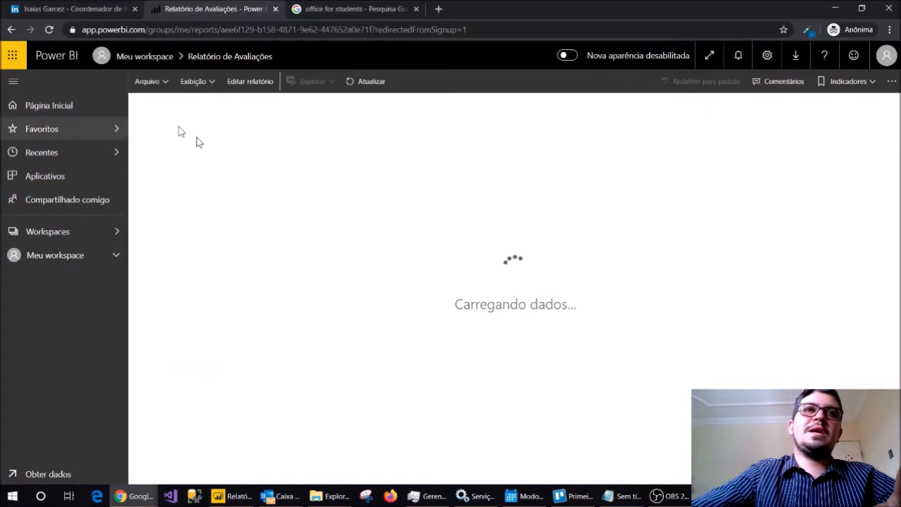